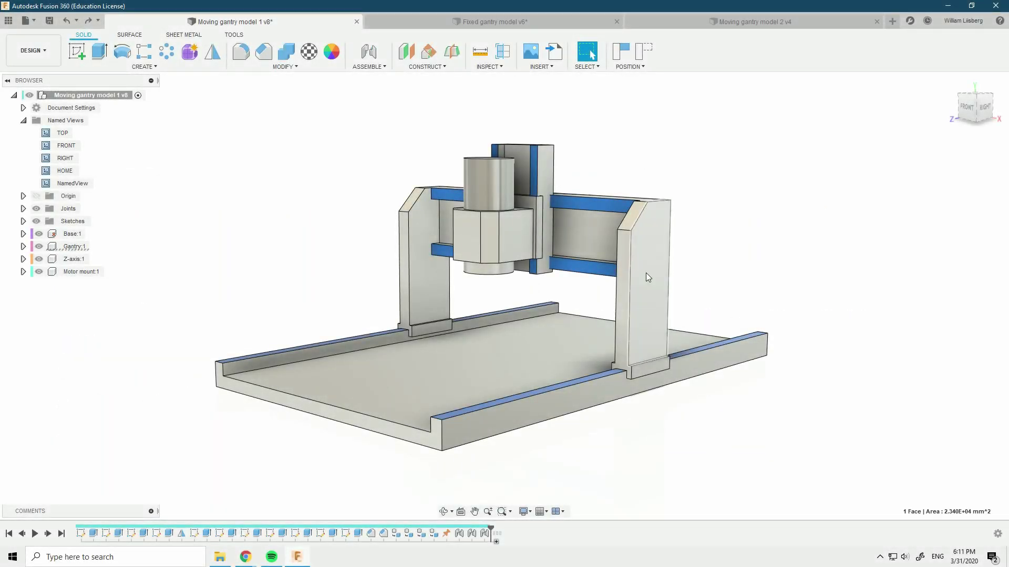
Try sliding the gantry along the base rails, undo it, then select the fixed gantry's base.
{"action": "left_click_drag", "start_coordinate": [652, 291], "coordinate": [610, 318]}
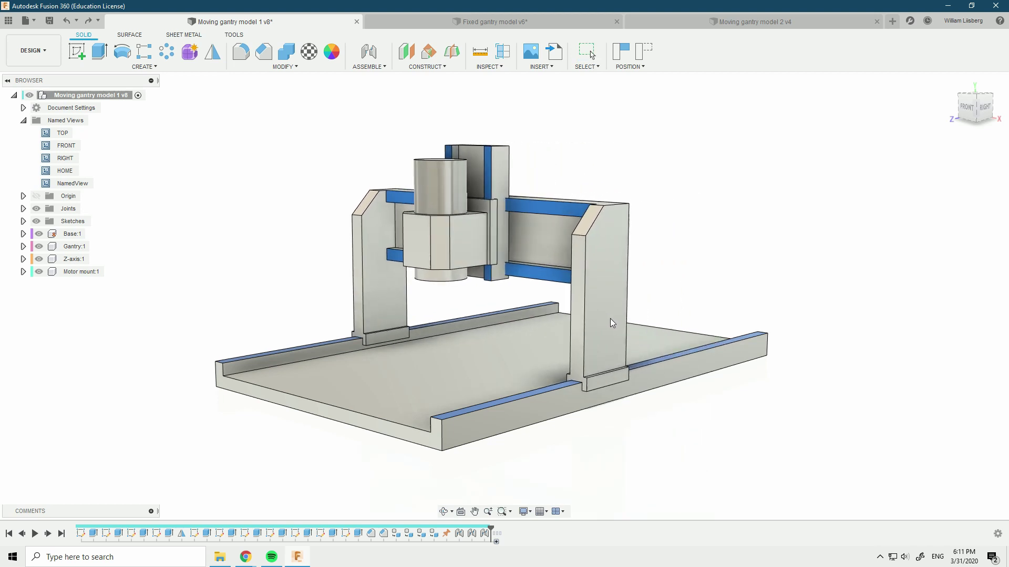
{"action": "key", "text": "ctrl+z"}
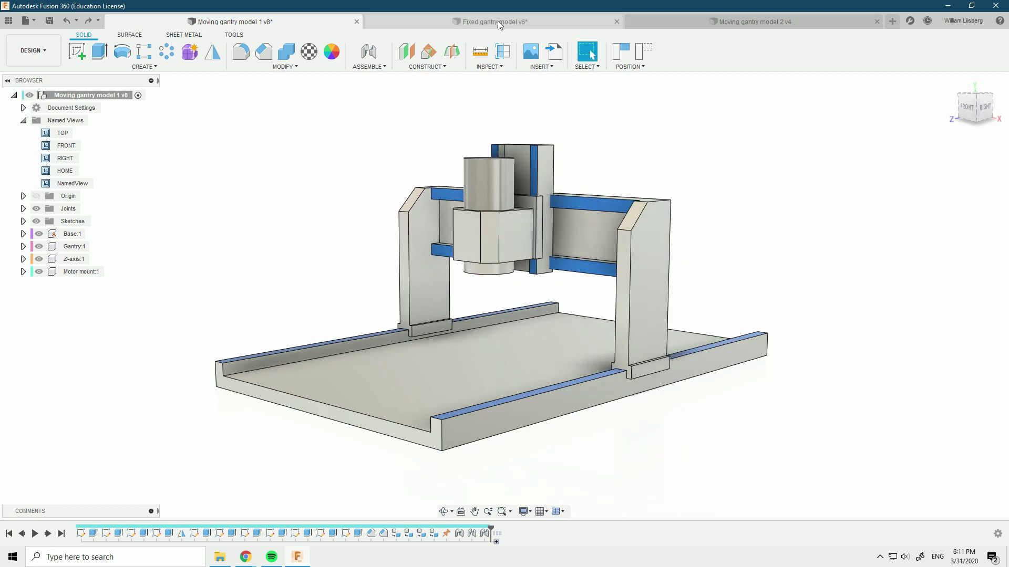
{"action": "left_click", "coordinate": [497, 21]}
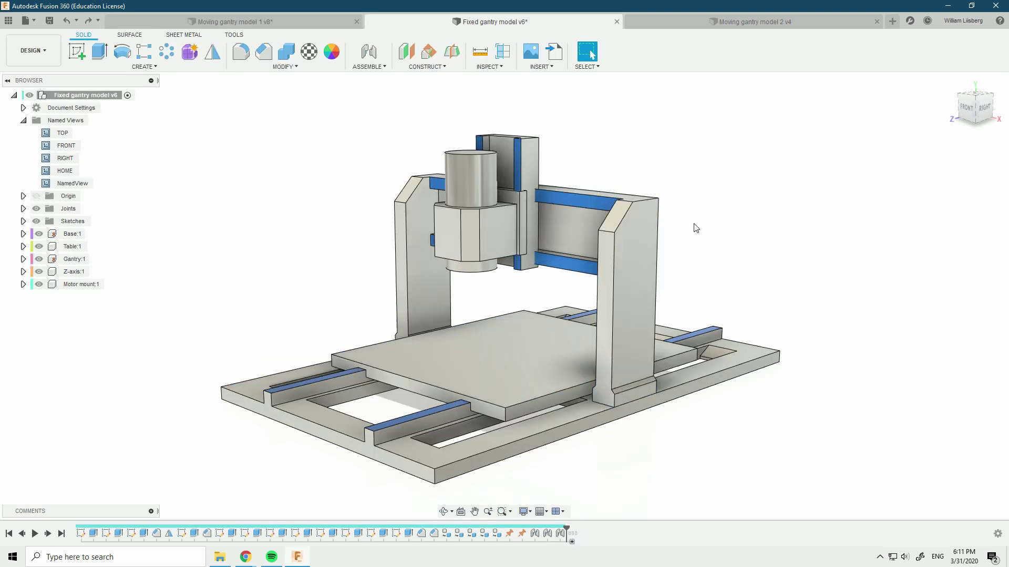
{"action": "left_click", "coordinate": [571, 414]}
{"action": "left_click", "coordinate": [636, 445]}
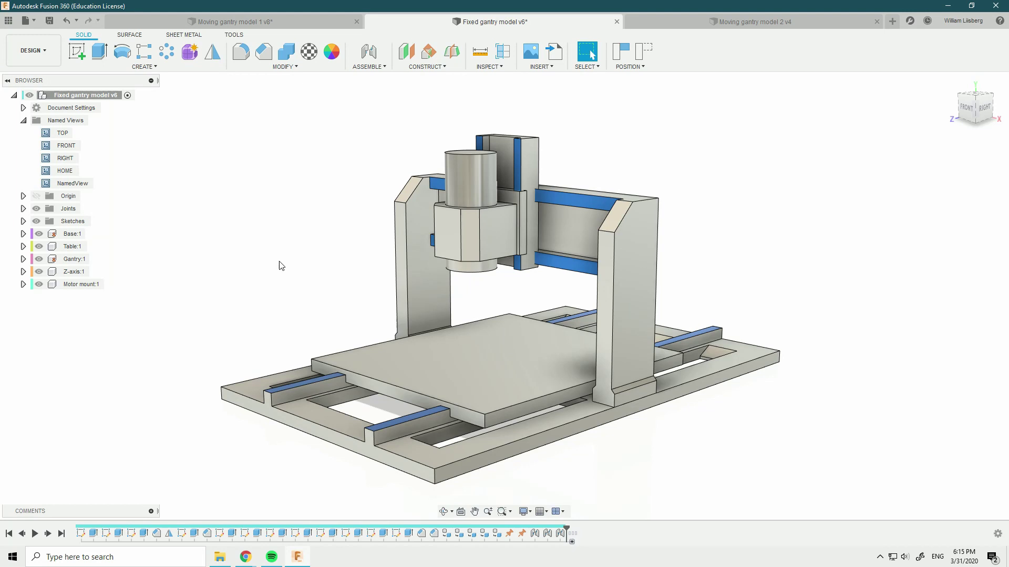
Back on the moving gantry model, orbit and zoom to inspect the base's top face.
{"action": "left_click", "coordinate": [231, 20]}
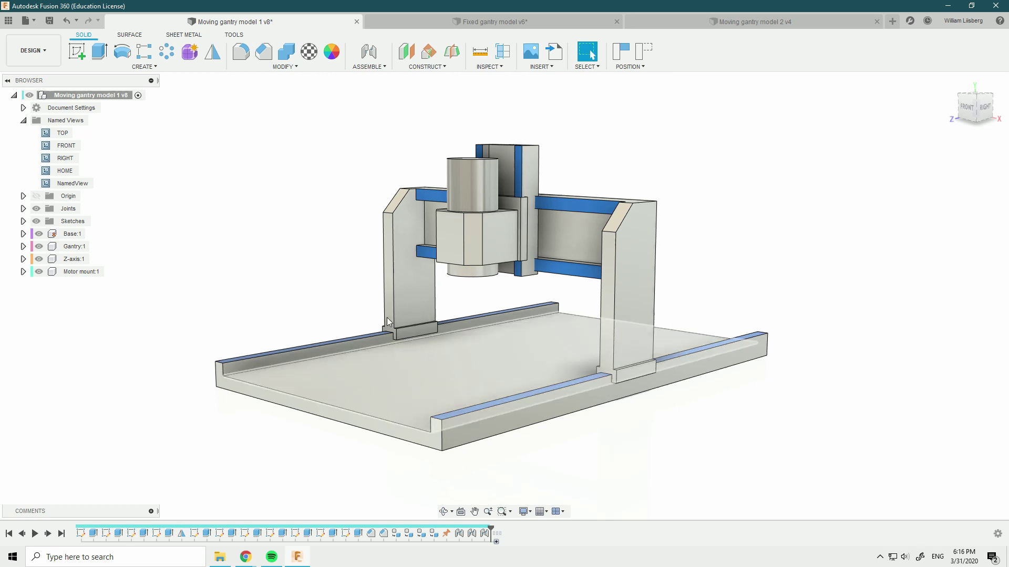
{"action": "middle_click_drag", "start_coordinate": [317, 242], "coordinate": [318, 252], "text": "shift"}
{"action": "left_click", "coordinate": [469, 350]}
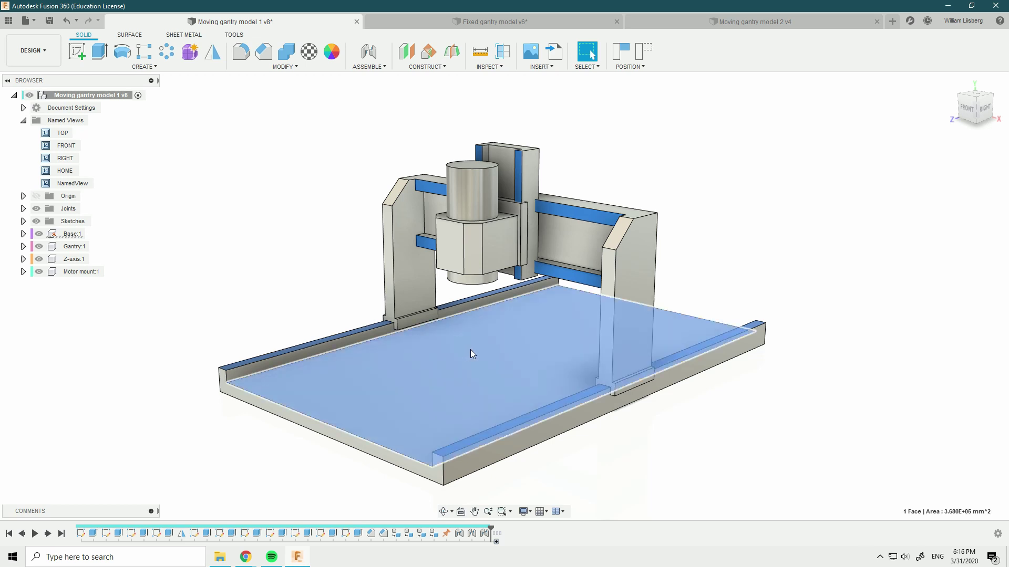
{"action": "left_click", "coordinate": [323, 306]}
{"action": "left_click", "coordinate": [429, 368]}
{"action": "left_click", "coordinate": [252, 247]}
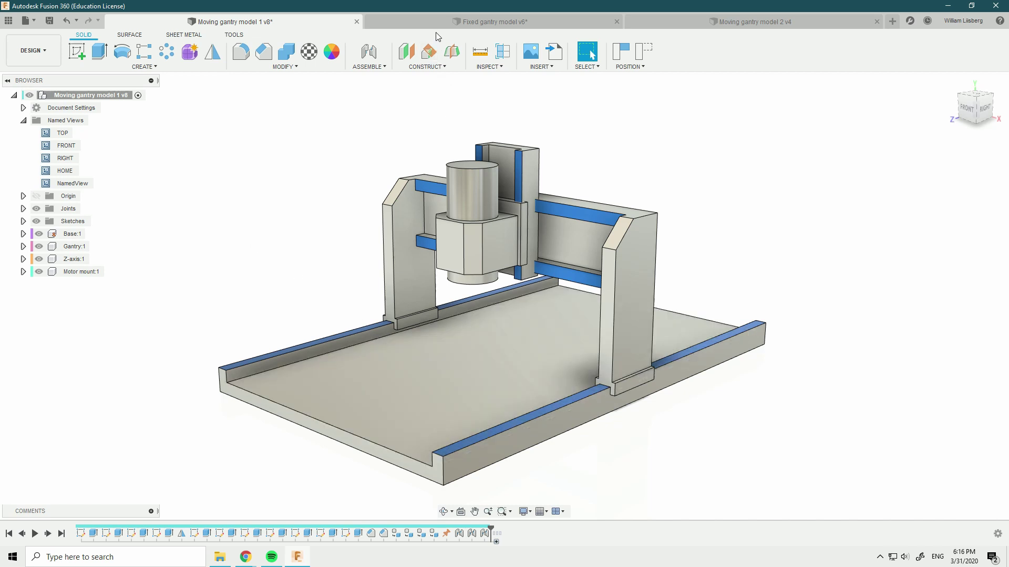
{"action": "left_click", "coordinate": [442, 357]}
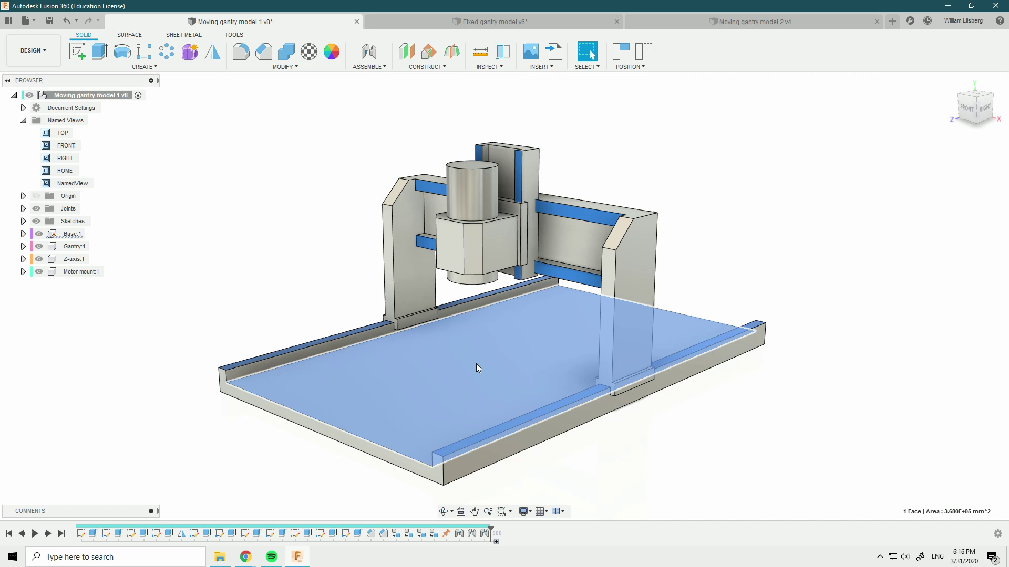
{"action": "left_click", "coordinate": [630, 444]}
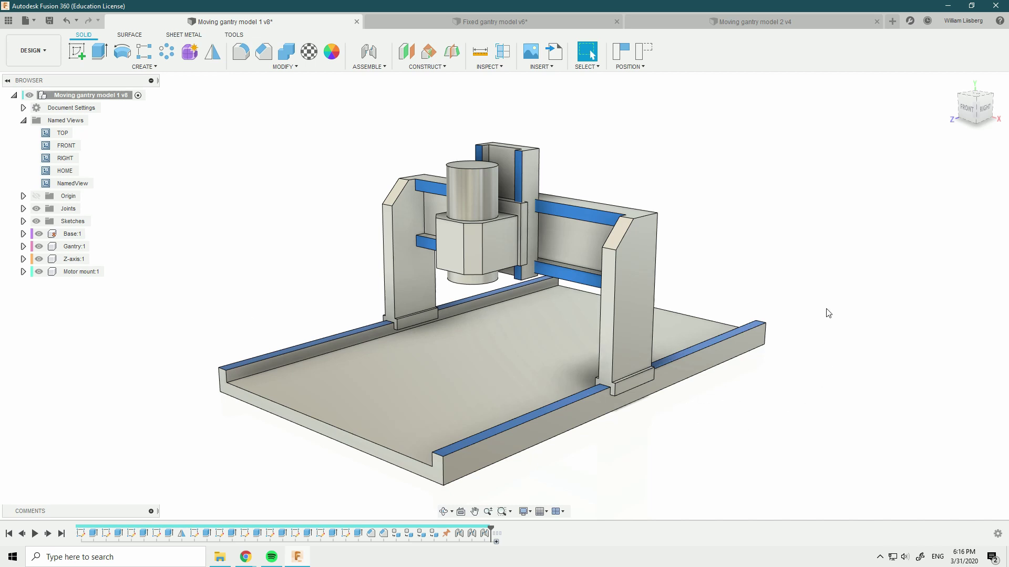
{"action": "scroll", "coordinate": [730, 197], "scroll_direction": "down", "scroll_amount": 1}
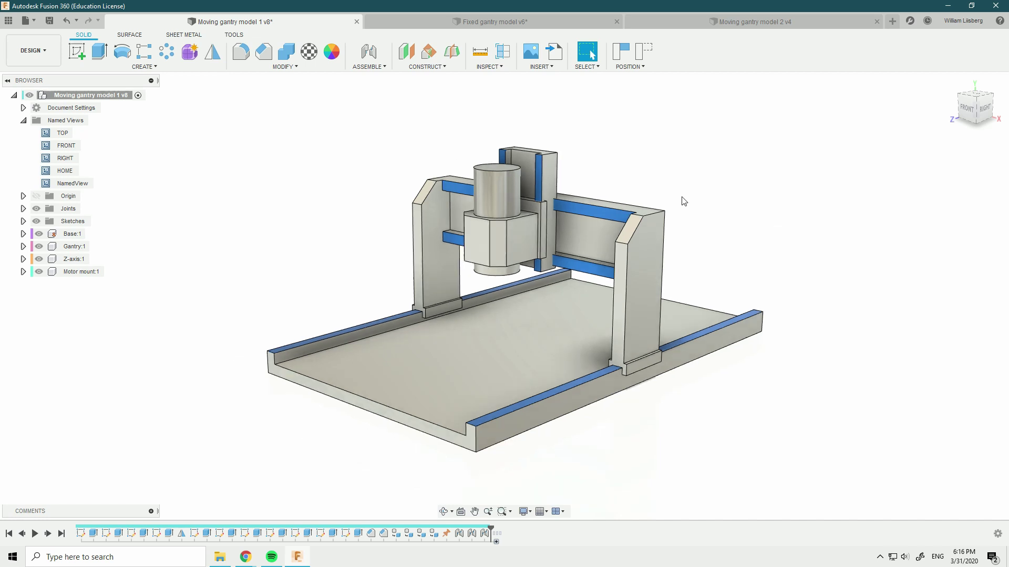
{"action": "scroll", "coordinate": [676, 198], "scroll_direction": "down", "scroll_amount": 1}
{"action": "left_click", "coordinate": [539, 316]}
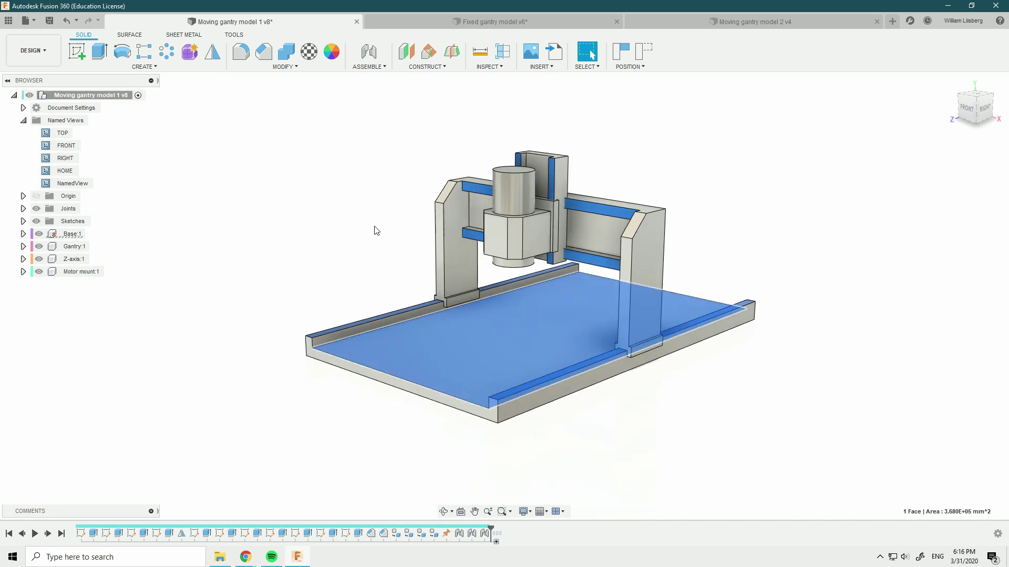
{"action": "left_click", "coordinate": [348, 205]}
On the fixed gantry model, select the Base:1 component and orbit to view its top.
{"action": "left_click", "coordinate": [426, 25]}
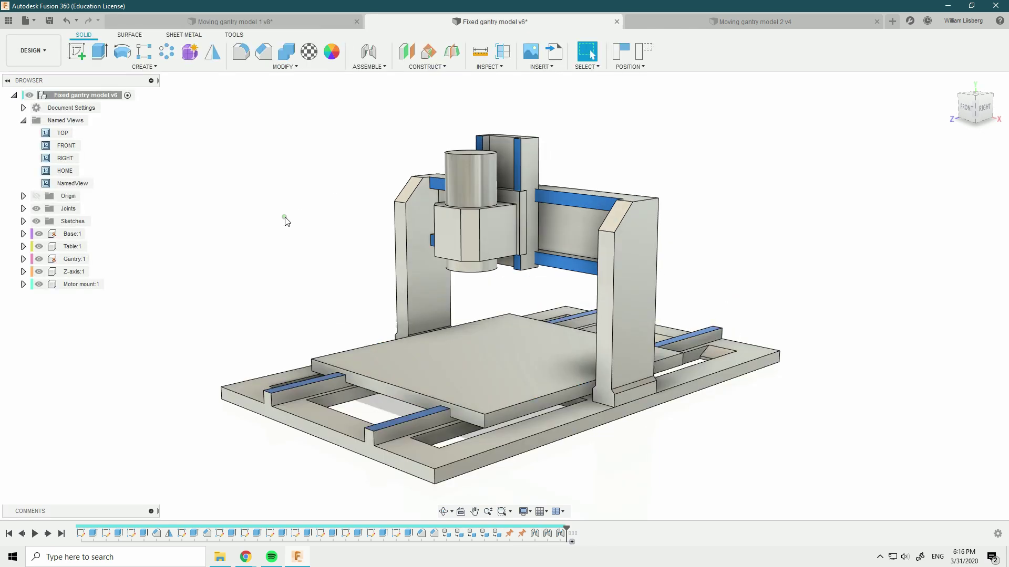
{"action": "left_click", "coordinate": [409, 449]}
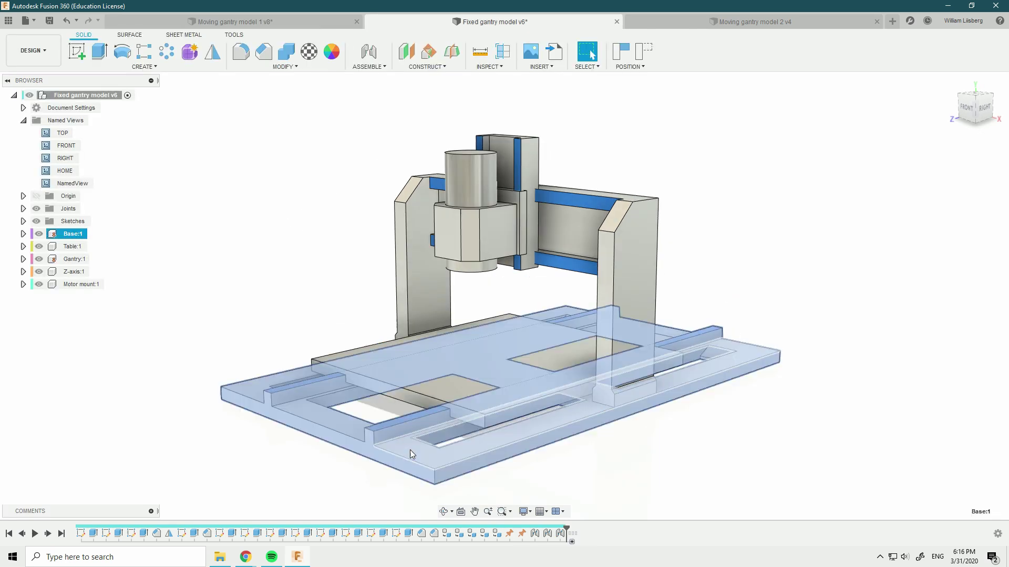
{"action": "left_click", "coordinate": [244, 301]}
{"action": "middle_click_drag", "start_coordinate": [291, 315], "coordinate": [433, 213], "text": "shift"}
{"action": "left_click", "coordinate": [425, 395]}
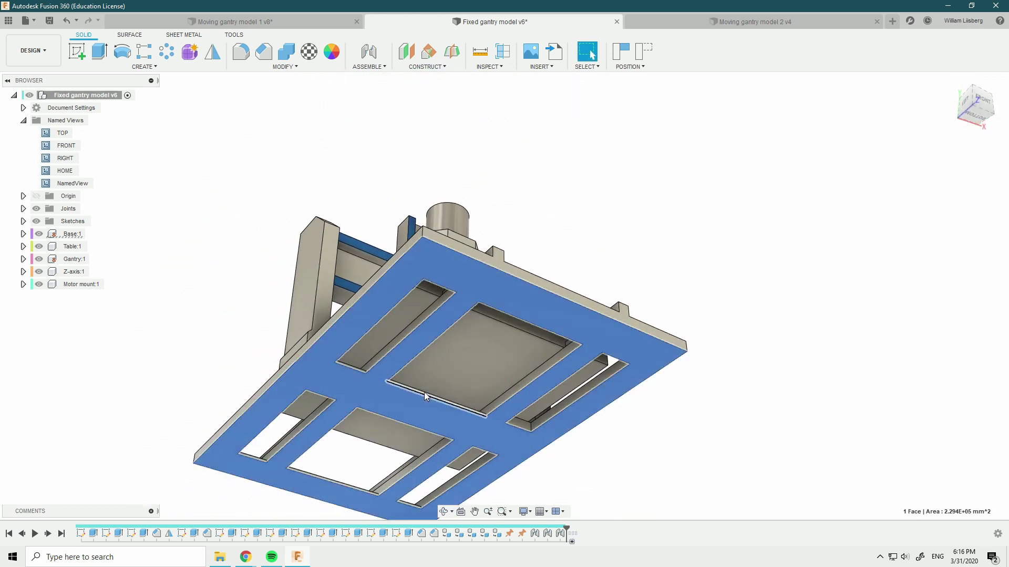
{"action": "middle_click_drag", "start_coordinate": [619, 282], "coordinate": [580, 318], "text": "shift"}
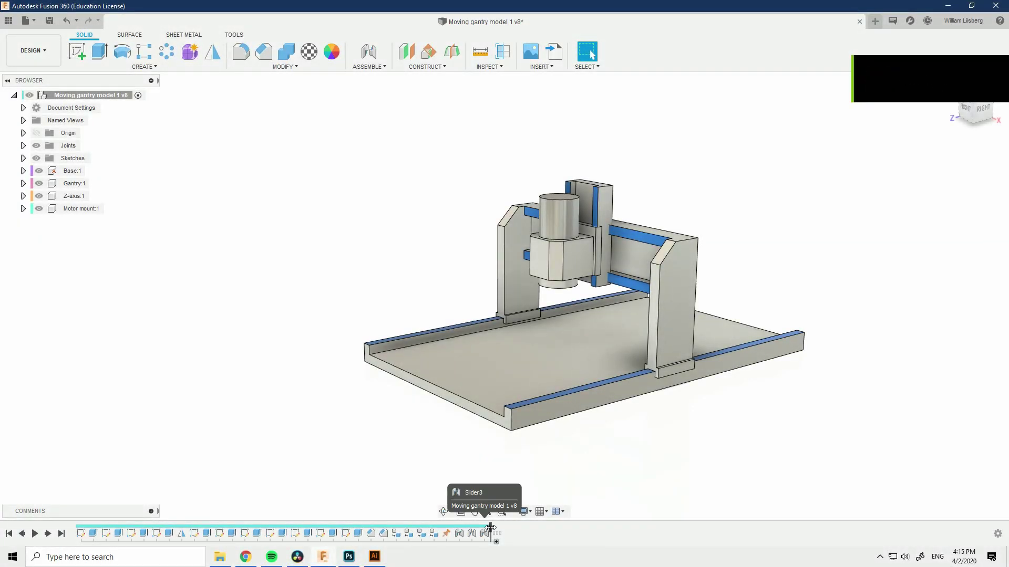
Roll the timeline forward to show the enclosure frame, then test moving the gantry and motor mount.
{"action": "left_click_drag", "start_coordinate": [489, 527], "coordinate": [503, 528]}
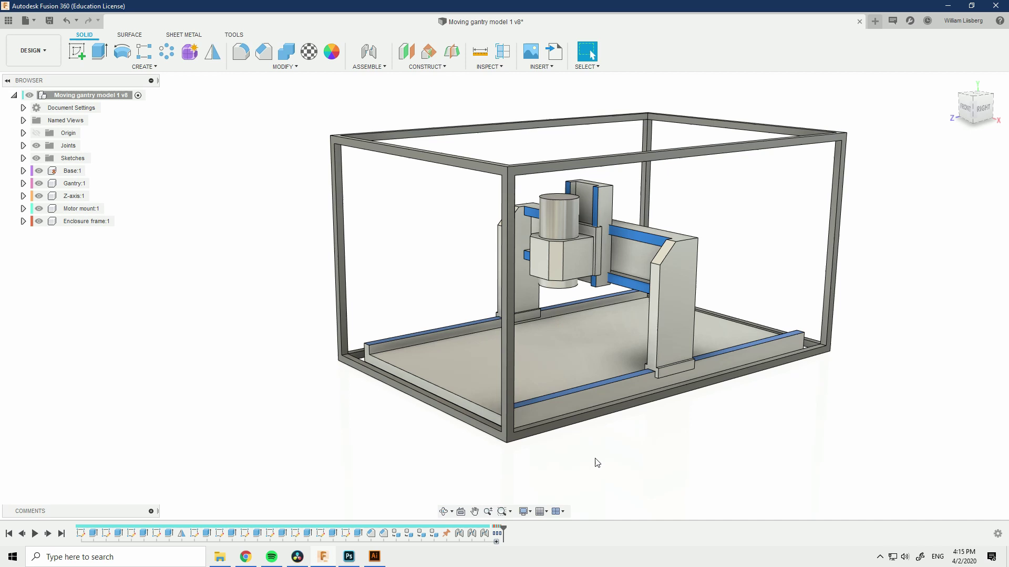
{"action": "left_click_drag", "start_coordinate": [980, 108], "coordinate": [940, 132]}
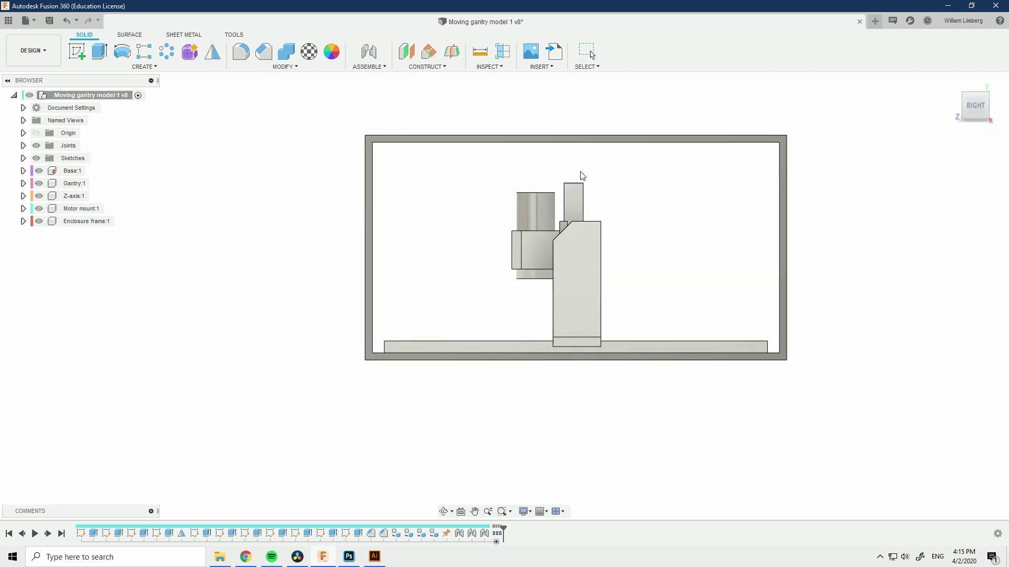
{"action": "mouse_move", "coordinate": [531, 250]}
{"action": "left_mouse_down"}
{"action": "mouse_move", "coordinate": [535, 198]}
{"action": "mouse_move", "coordinate": [528, 268]}
{"action": "mouse_move", "coordinate": [547, 239]}
{"action": "left_mouse_up"}
{"action": "middle_click_drag", "start_coordinate": [547, 239], "coordinate": [575, 243], "text": "shift"}
{"action": "left_click_drag", "start_coordinate": [575, 243], "coordinate": [613, 256]}
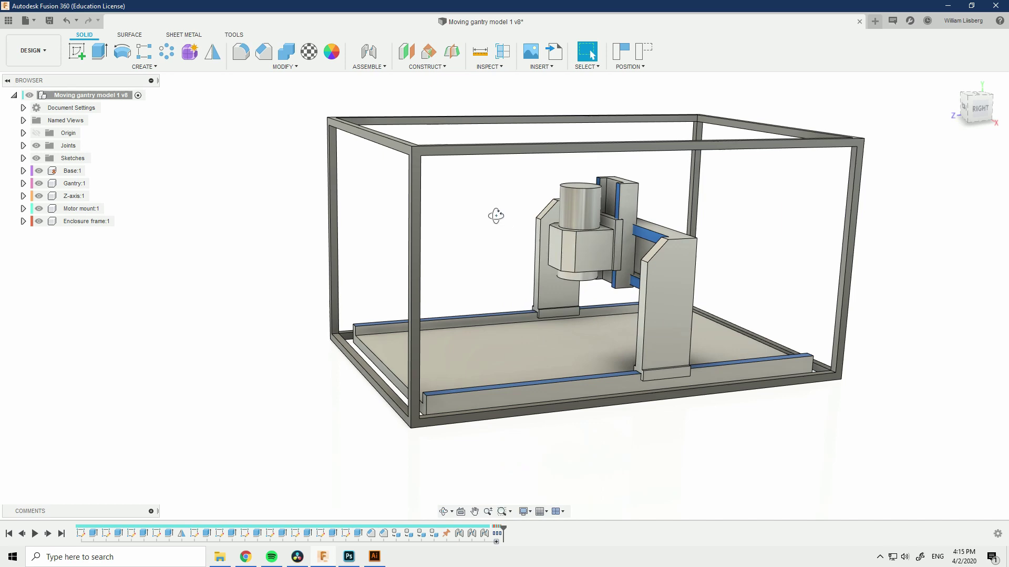
{"action": "middle_click_drag", "start_coordinate": [495, 215], "coordinate": [503, 214], "text": "shift"}
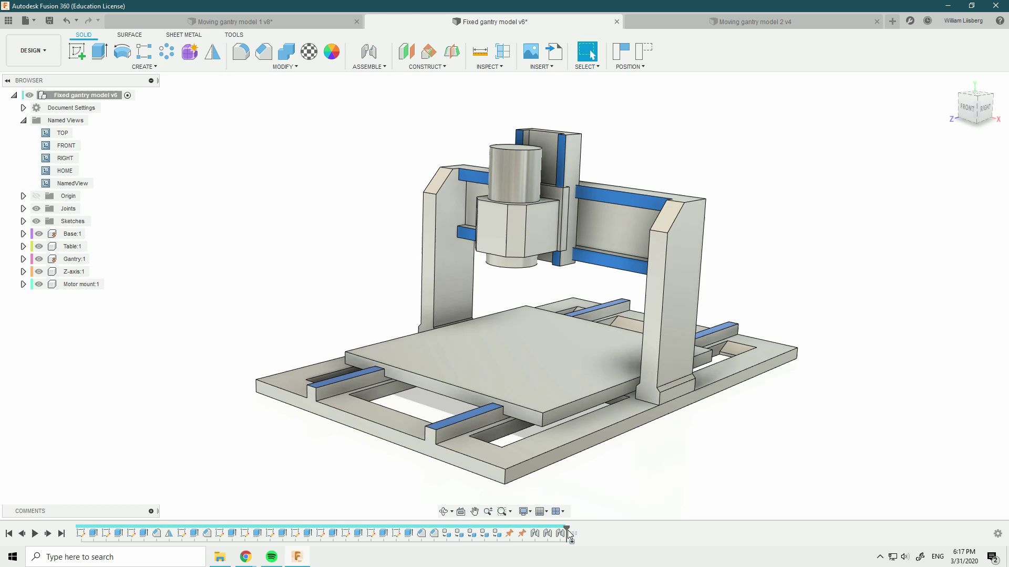
Add the enclosure frame to the fixed gantry and orbit around it to a frontal angle.
{"action": "left_click_drag", "start_coordinate": [568, 532], "coordinate": [577, 532]}
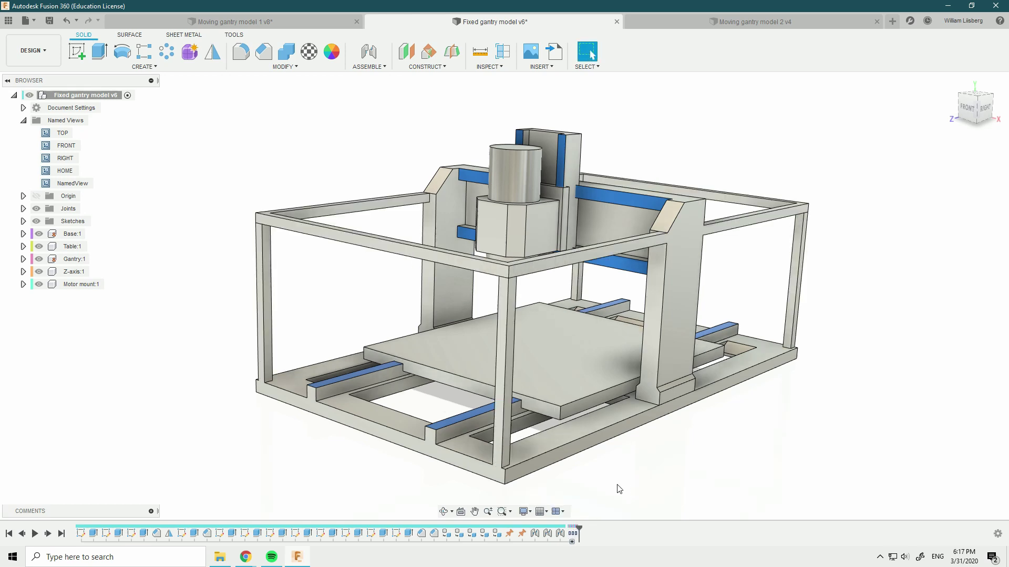
{"action": "mouse_move", "coordinate": [619, 488]}
{"action": "middle_mouse_down", "text": "shift"}
{"action": "mouse_move", "coordinate": [625, 477]}
{"action": "mouse_move", "coordinate": [590, 482]}
{"action": "mouse_move", "coordinate": [606, 487]}
{"action": "middle_mouse_up", "text": "shift"}
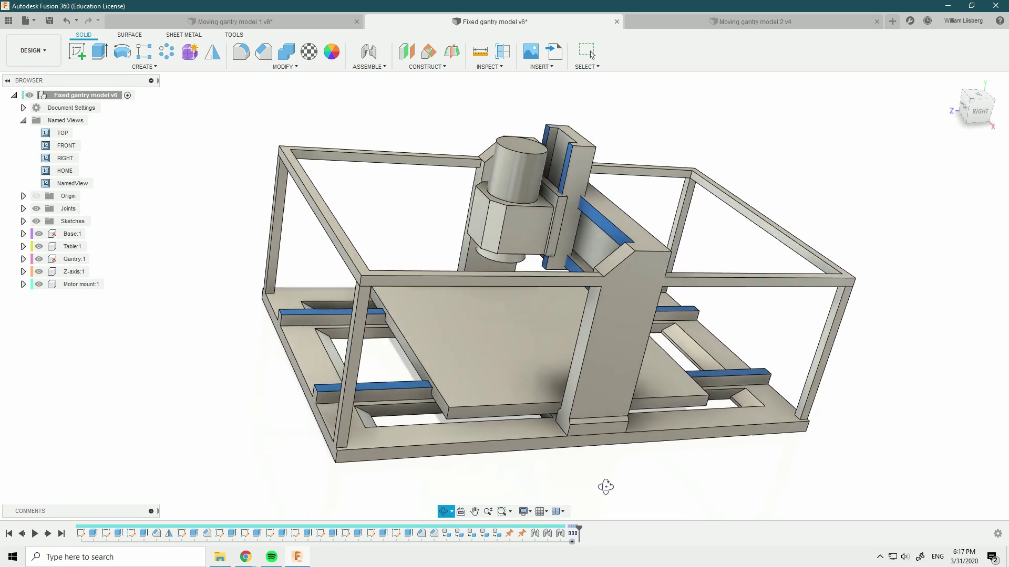
{"action": "middle_click_drag", "start_coordinate": [543, 488], "coordinate": [558, 480], "text": "shift"}
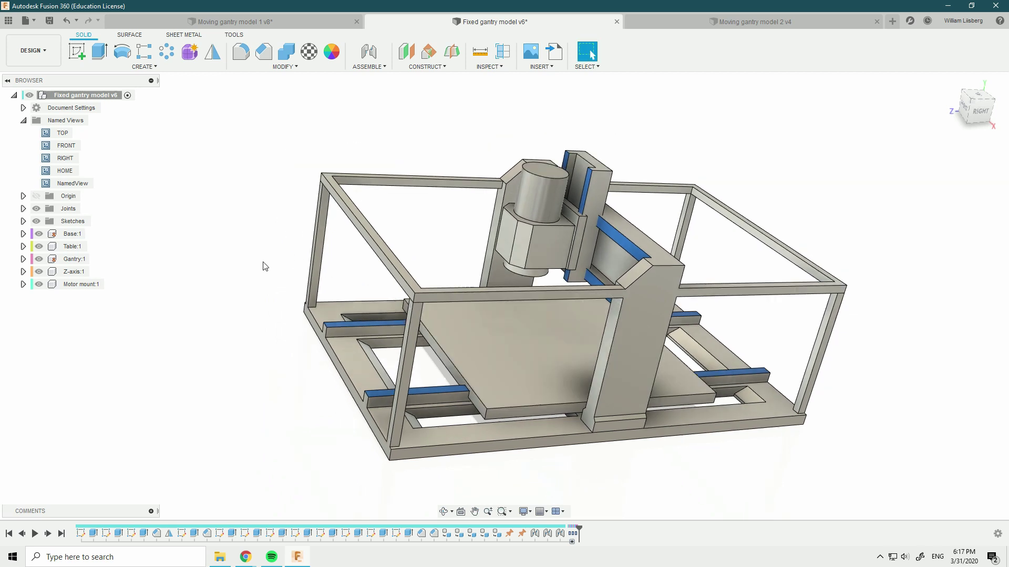
{"action": "left_click", "coordinate": [625, 351]}
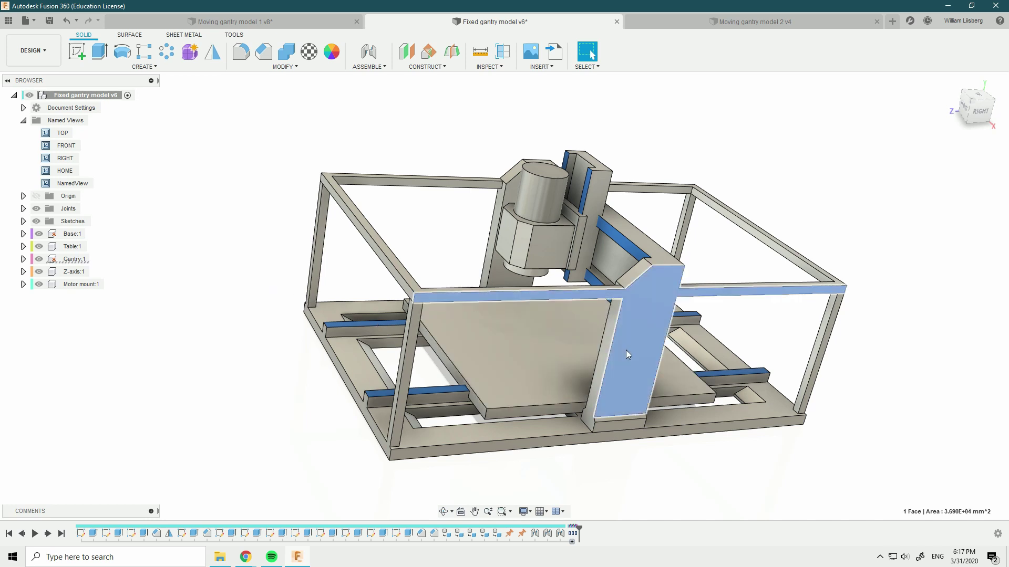
{"action": "left_click", "coordinate": [634, 153]}
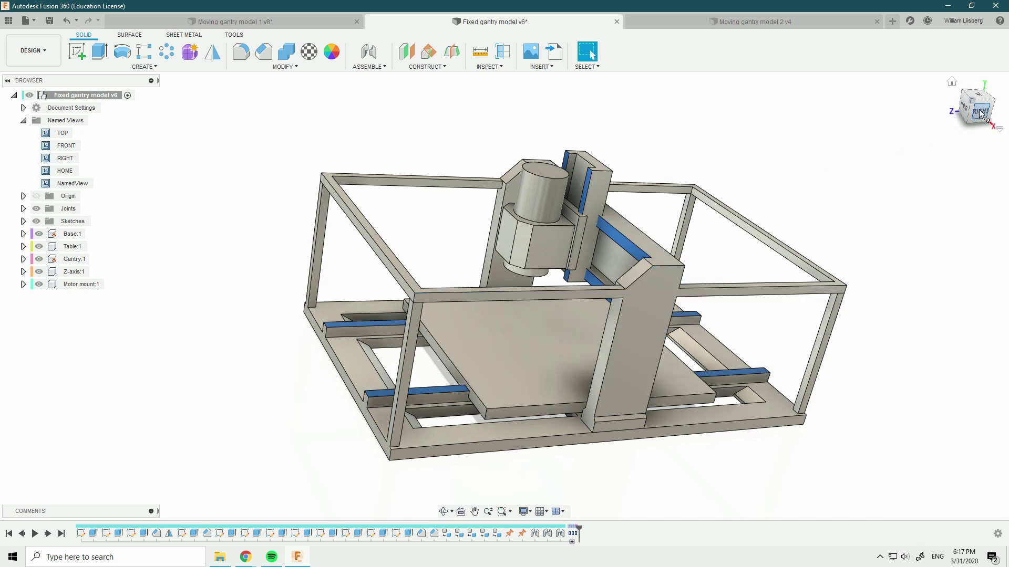
Check the Gantry:1 component in the right side view, then orbit back to 3-D perspective.
{"action": "left_click", "coordinate": [980, 113]}
{"action": "scroll", "coordinate": [525, 202], "scroll_direction": "up", "scroll_amount": 3}
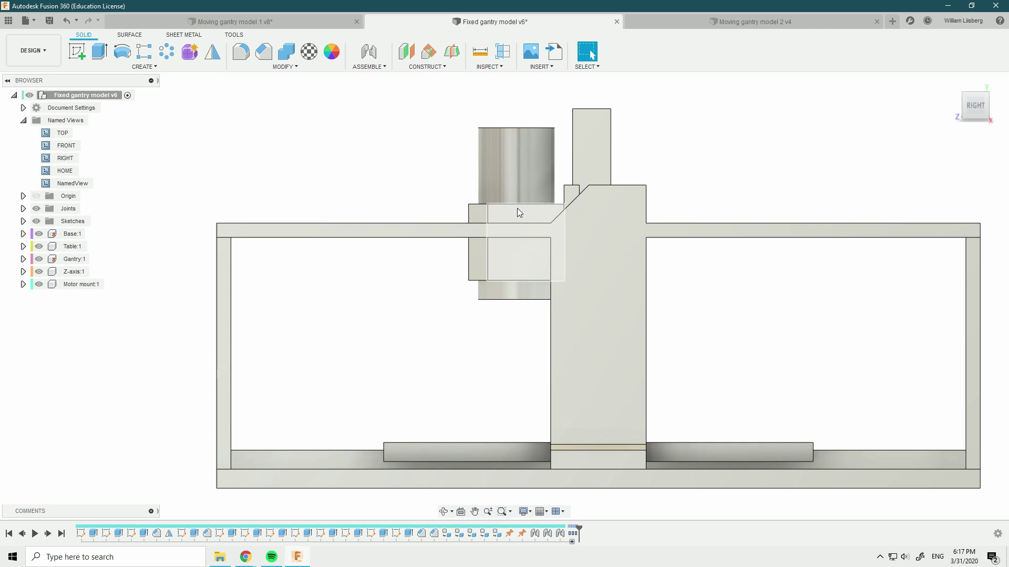
{"action": "left_click", "coordinate": [359, 228]}
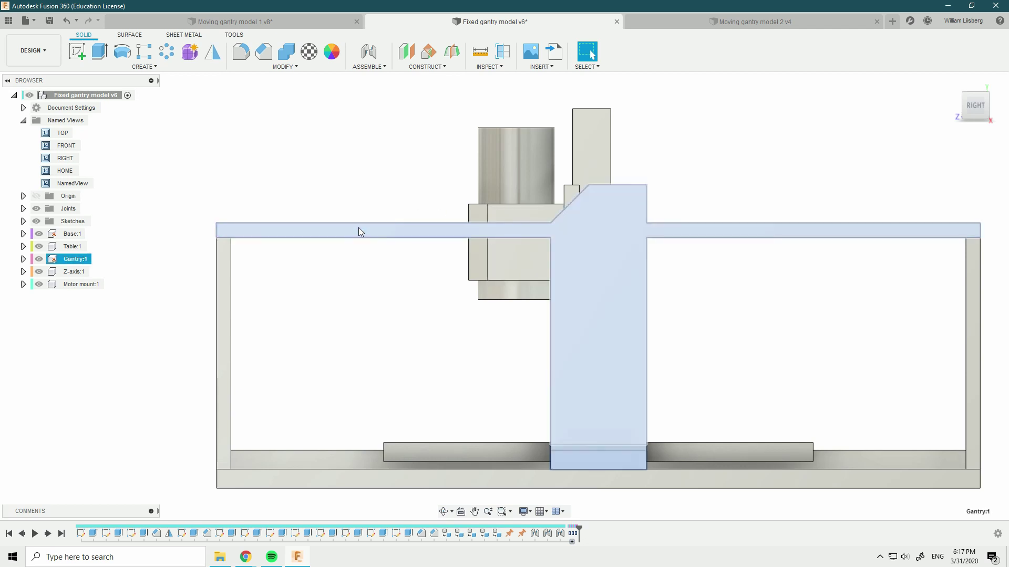
{"action": "left_click", "coordinate": [372, 189]}
{"action": "scroll", "coordinate": [315, 205], "scroll_direction": "down", "scroll_amount": 4}
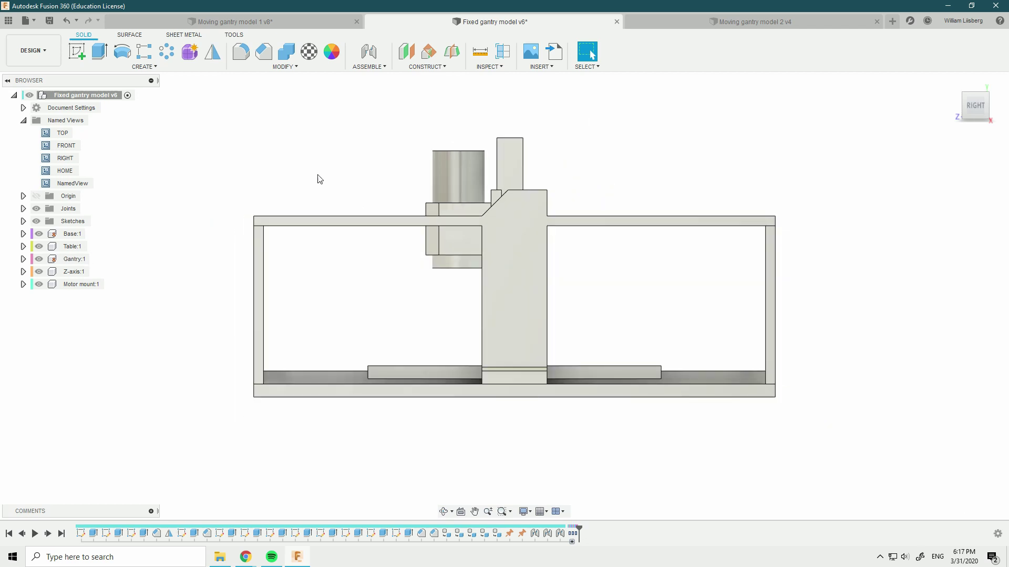
{"action": "middle_click_drag", "start_coordinate": [317, 178], "coordinate": [378, 214], "text": "shift"}
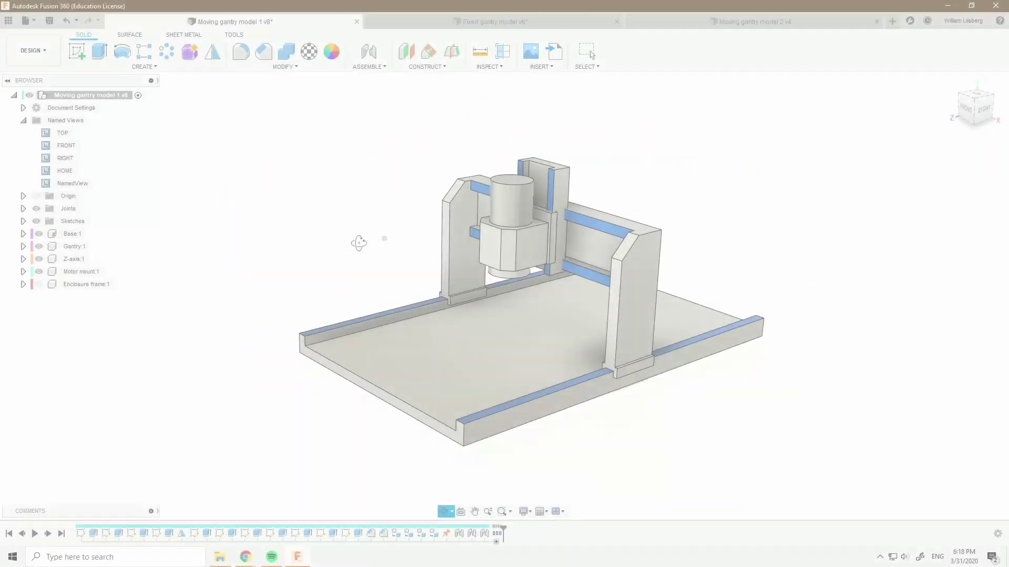
{"action": "key", "text": "Escape"}
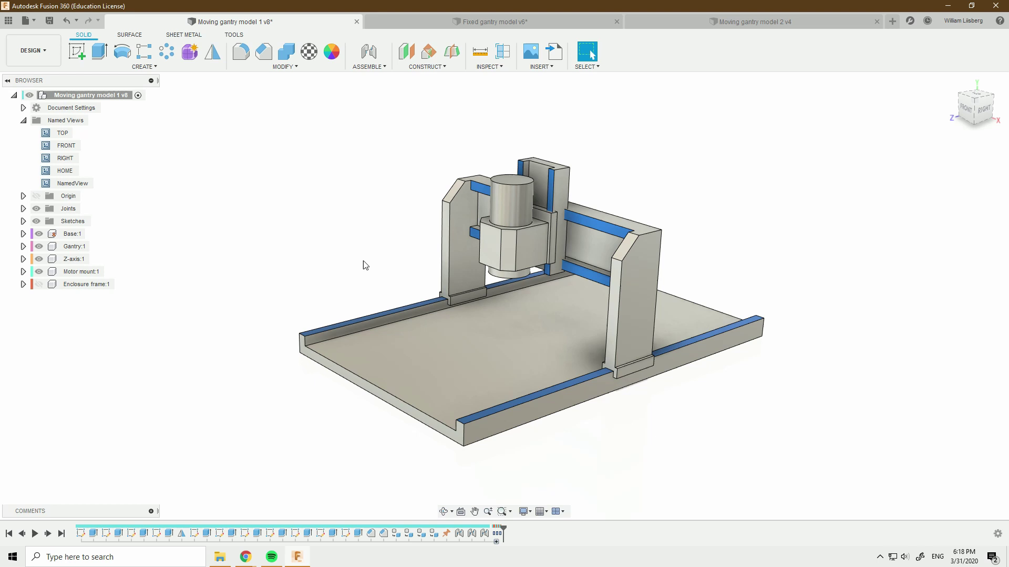
{"action": "middle_click_drag", "start_coordinate": [378, 282], "coordinate": [349, 282]}
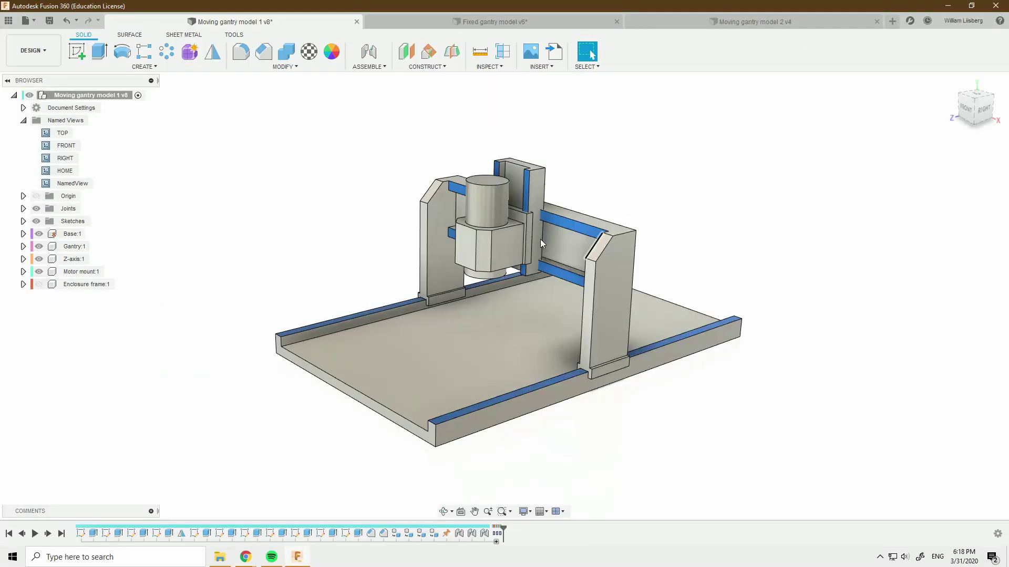
{"action": "left_click", "coordinate": [449, 20]}
{"action": "middle_click_drag", "start_coordinate": [637, 271], "coordinate": [640, 260], "text": "shift"}
{"action": "middle_click_drag", "start_coordinate": [653, 332], "coordinate": [653, 293]}
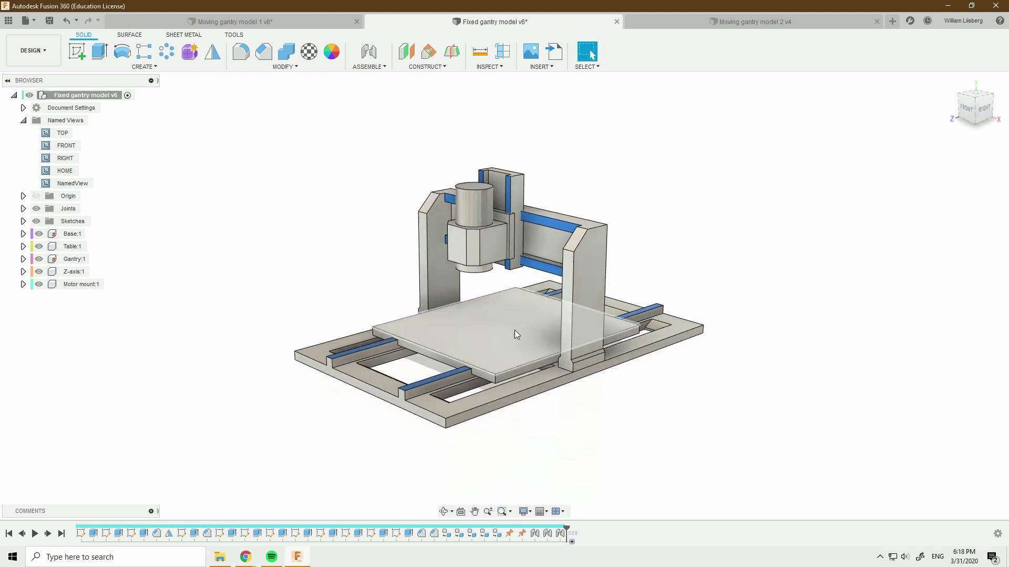
{"action": "scroll", "coordinate": [516, 333], "scroll_direction": "up", "scroll_amount": 3}
{"action": "scroll", "coordinate": [465, 322], "scroll_direction": "up", "scroll_amount": 1}
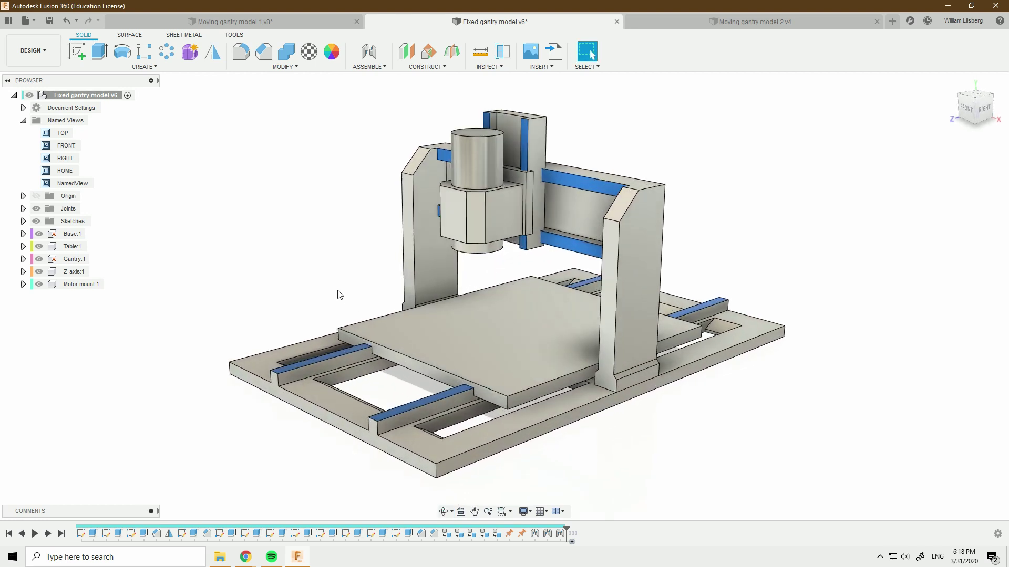
{"action": "left_click", "coordinate": [429, 342]}
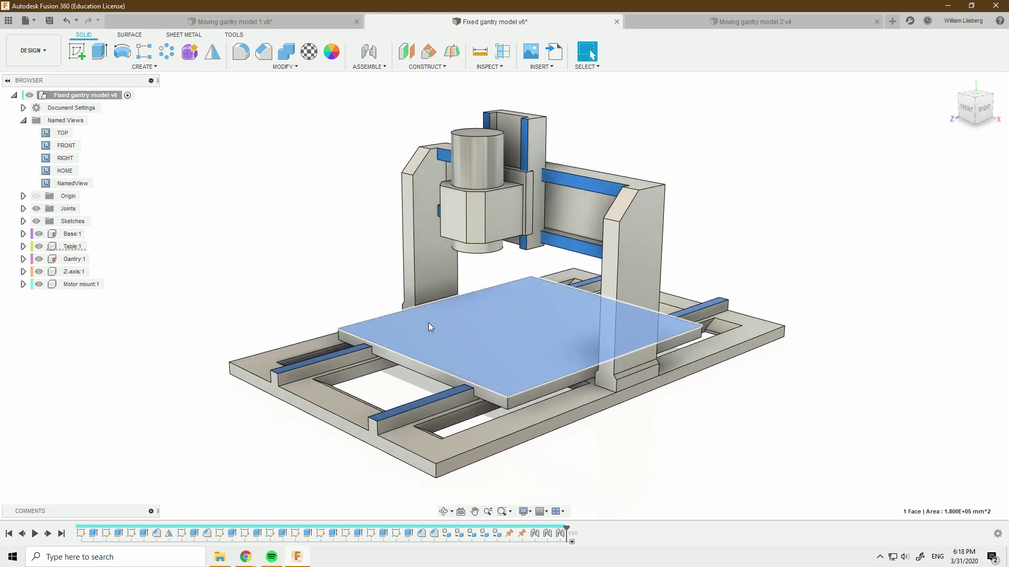
{"action": "left_click", "coordinate": [335, 194]}
{"action": "left_click", "coordinate": [291, 22]}
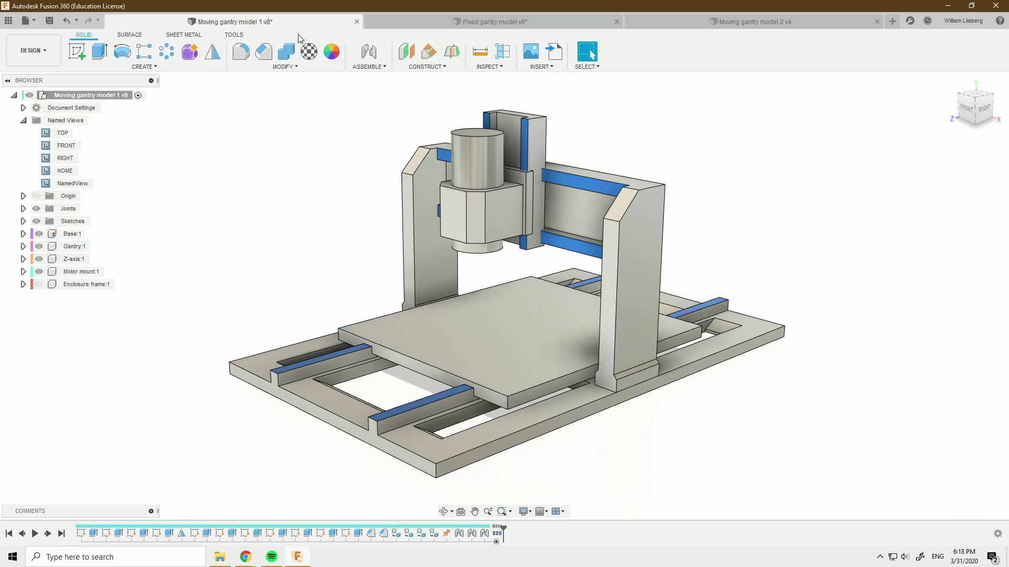
{"action": "left_click", "coordinate": [455, 361]}
{"action": "left_click", "coordinate": [317, 256]}
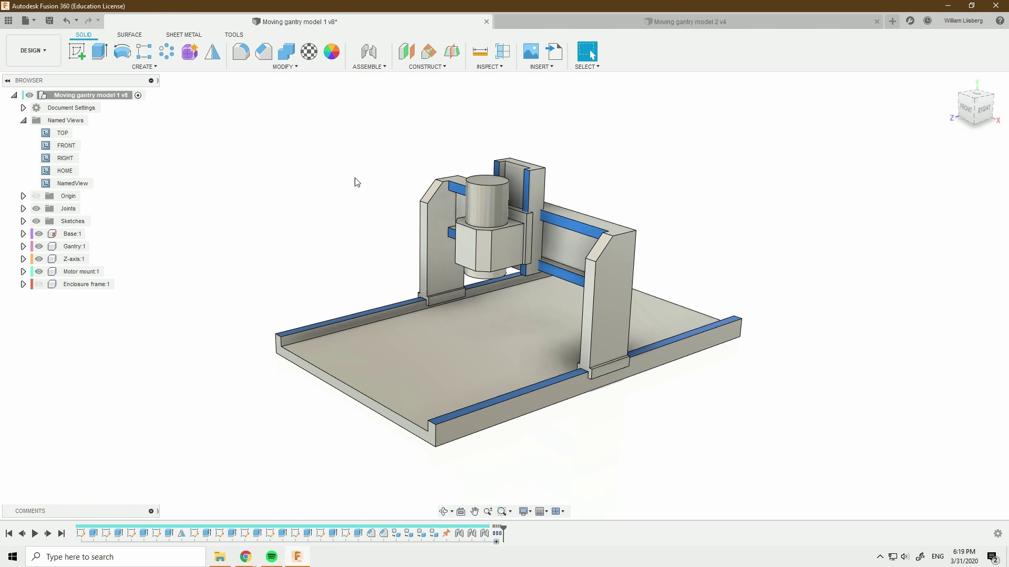
Pan model 1, then bring up Moving gantry model 2 v4 and pan it slightly.
{"action": "middle_click_drag", "start_coordinate": [366, 198], "coordinate": [410, 230]}
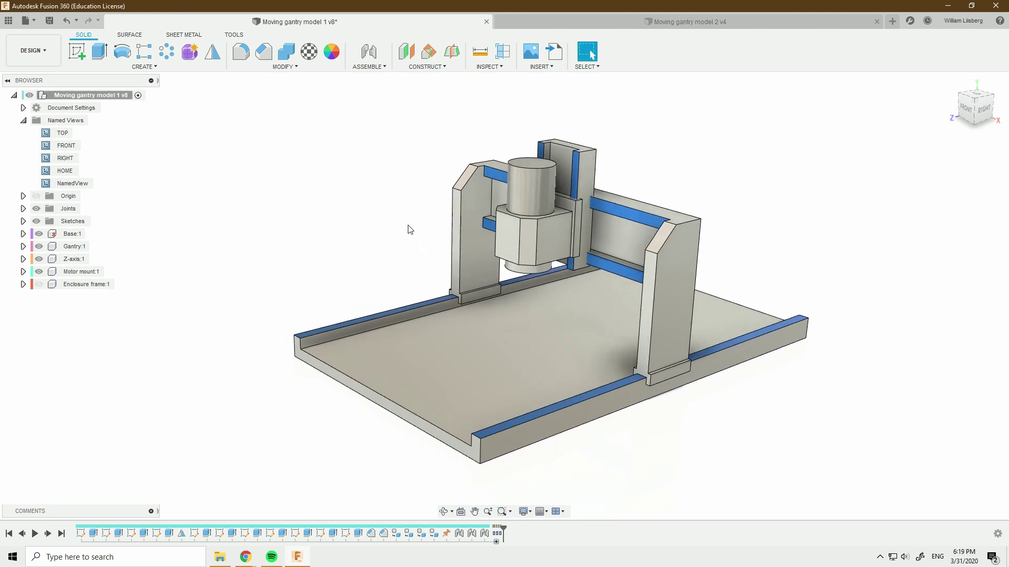
{"action": "left_click", "coordinate": [561, 18]}
{"action": "middle_click_drag", "start_coordinate": [489, 133], "coordinate": [507, 127]}
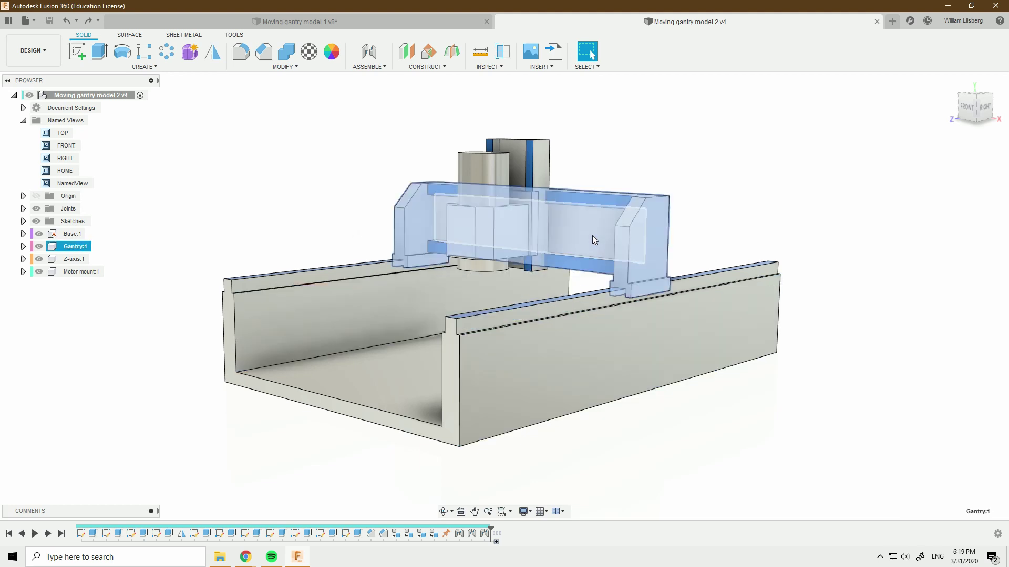
Return to Moving gantry model 1 and select the gantry plate's front and side faces.
{"action": "left_click", "coordinate": [392, 21]}
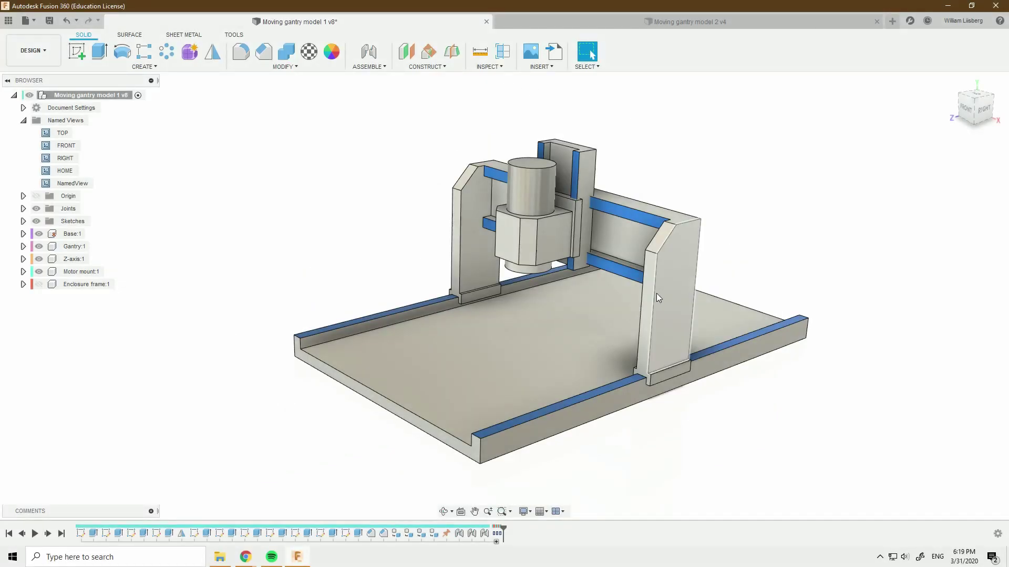
{"action": "left_click", "coordinate": [650, 296]}
{"action": "left_click", "coordinate": [671, 292], "text": "ctrl"}
{"action": "scroll", "coordinate": [710, 259], "scroll_direction": "up", "scroll_amount": 1}
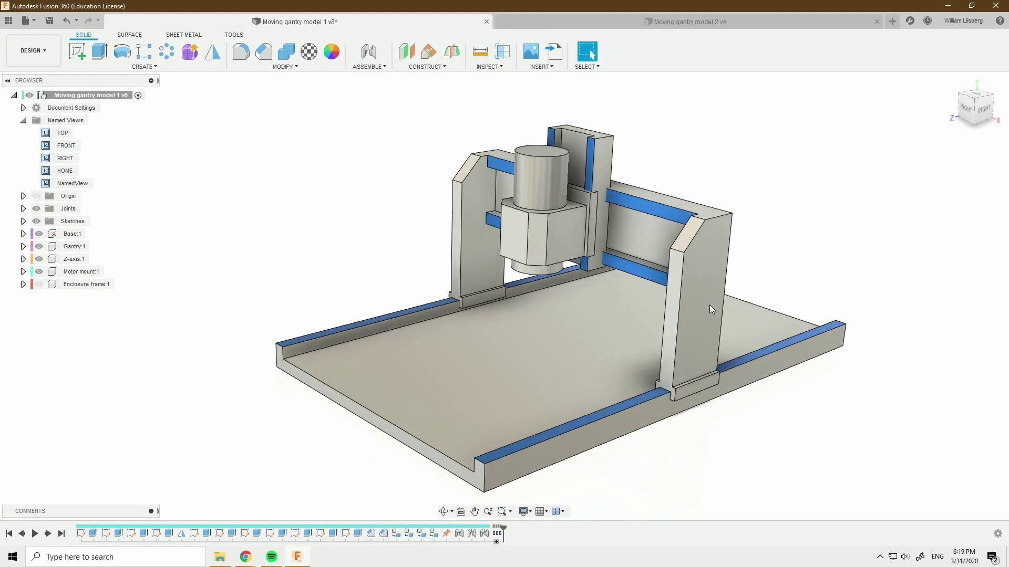
Inspect model 1 in the right side view, selecting the spindle and gantry bottom faces.
{"action": "left_click", "coordinate": [786, 274]}
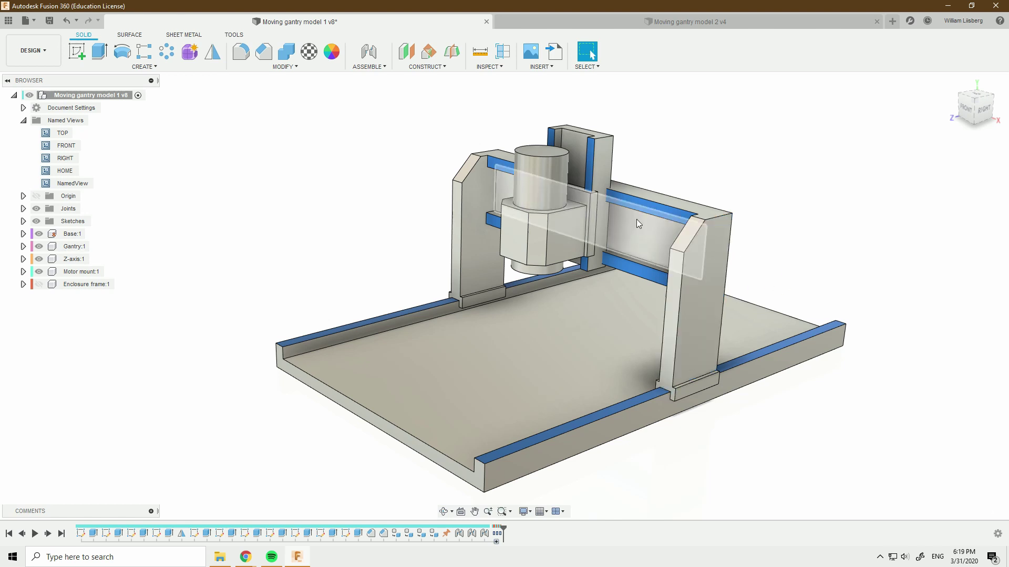
{"action": "middle_click_drag", "start_coordinate": [716, 189], "coordinate": [706, 158], "text": "shift"}
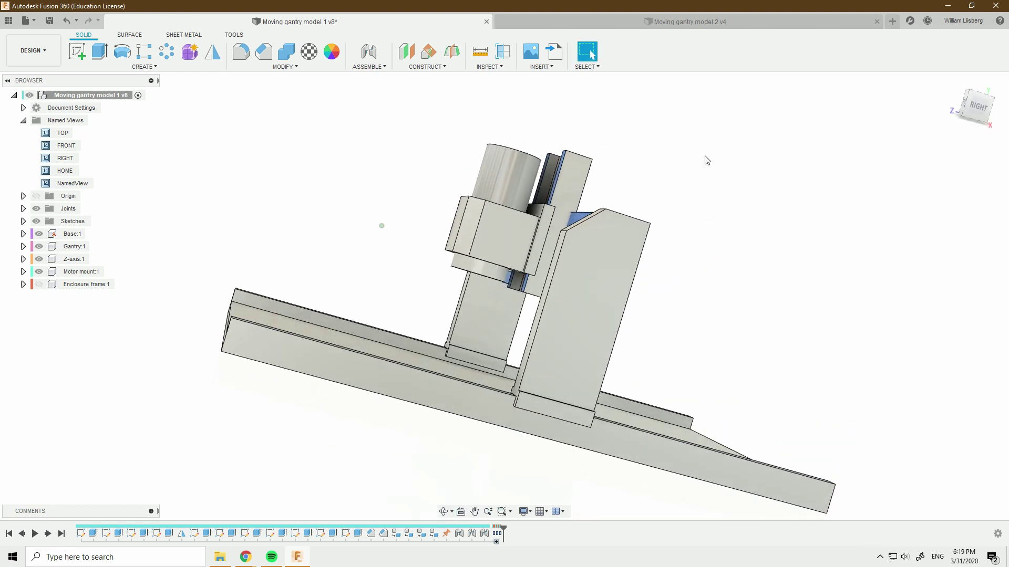
{"action": "left_click", "coordinate": [978, 106]}
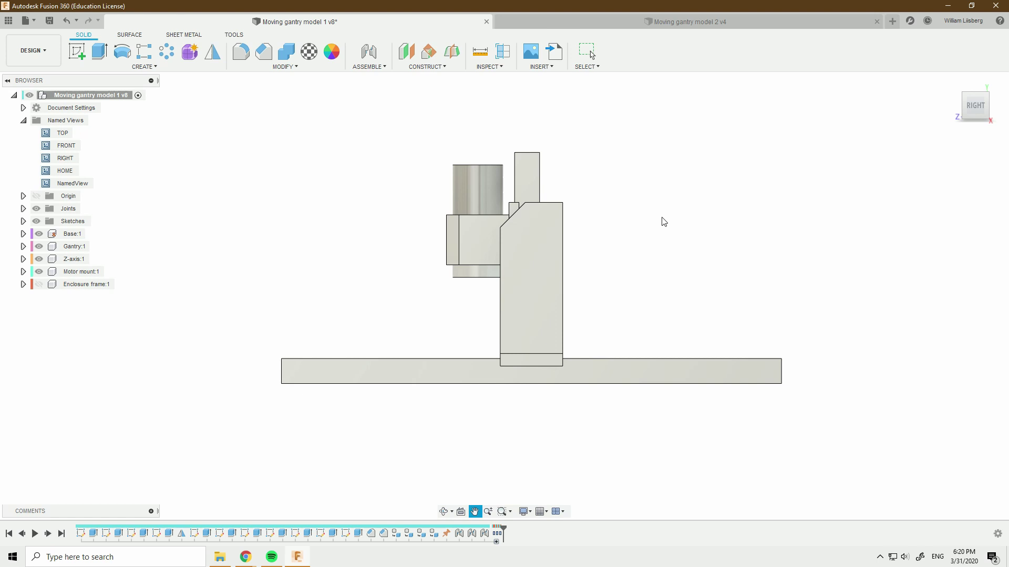
{"action": "scroll", "coordinate": [617, 282], "scroll_direction": "up", "scroll_amount": 2}
{"action": "left_click", "coordinate": [446, 261]}
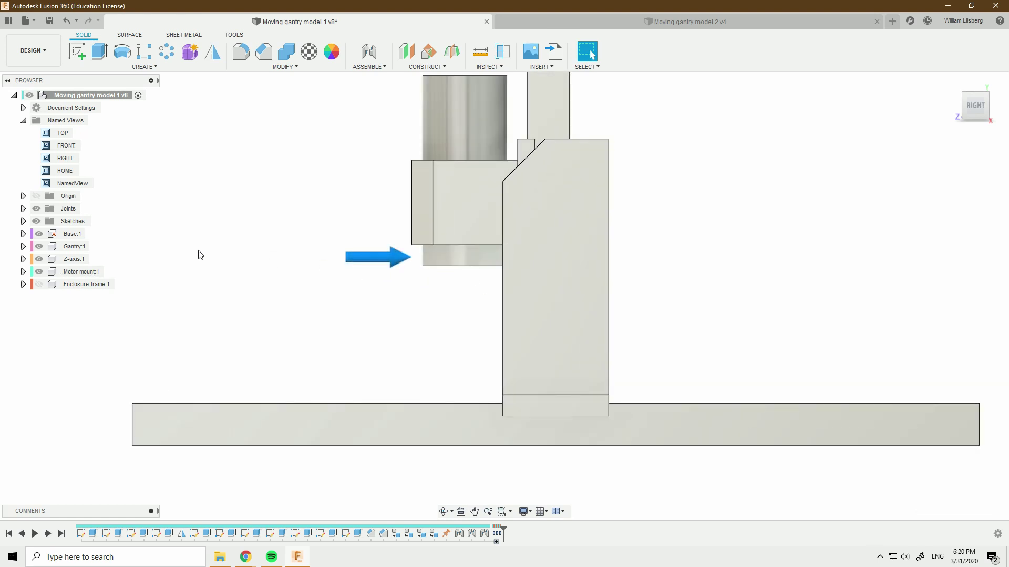
{"action": "key", "text": "Escape"}
{"action": "middle_click_drag", "start_coordinate": [394, 310], "coordinate": [423, 313]}
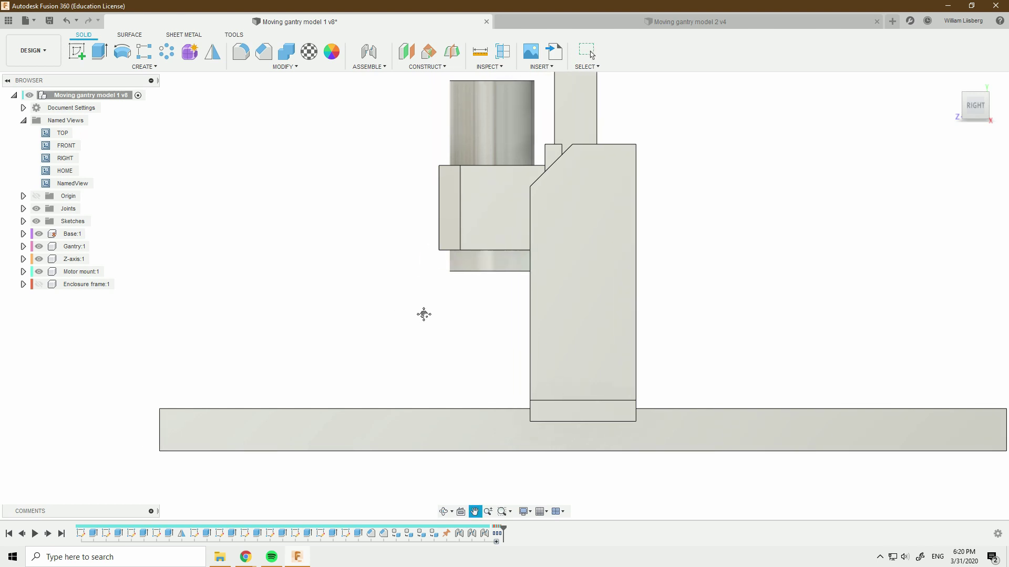
{"action": "left_click", "coordinate": [584, 414]}
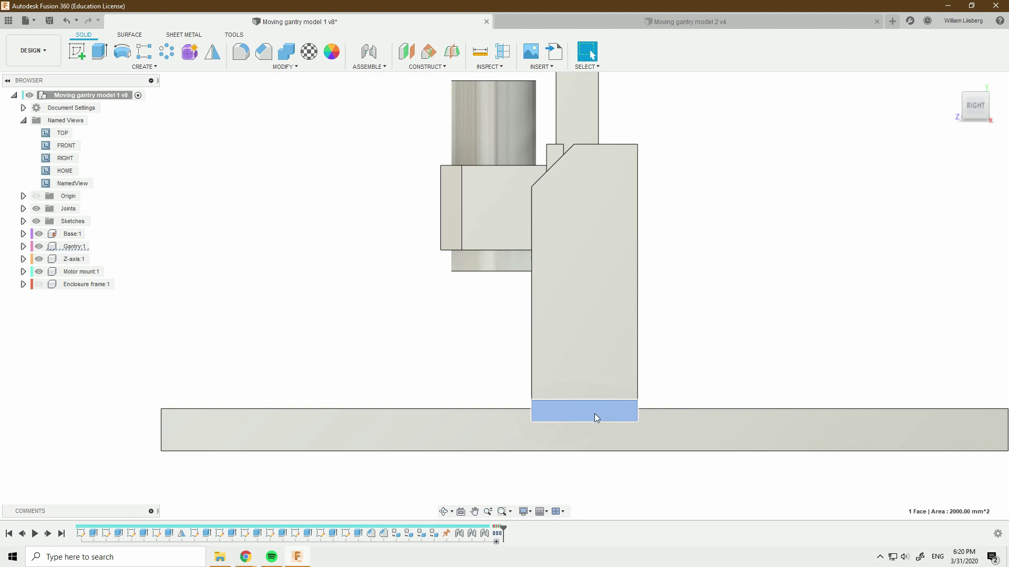
{"action": "left_click", "coordinate": [409, 306]}
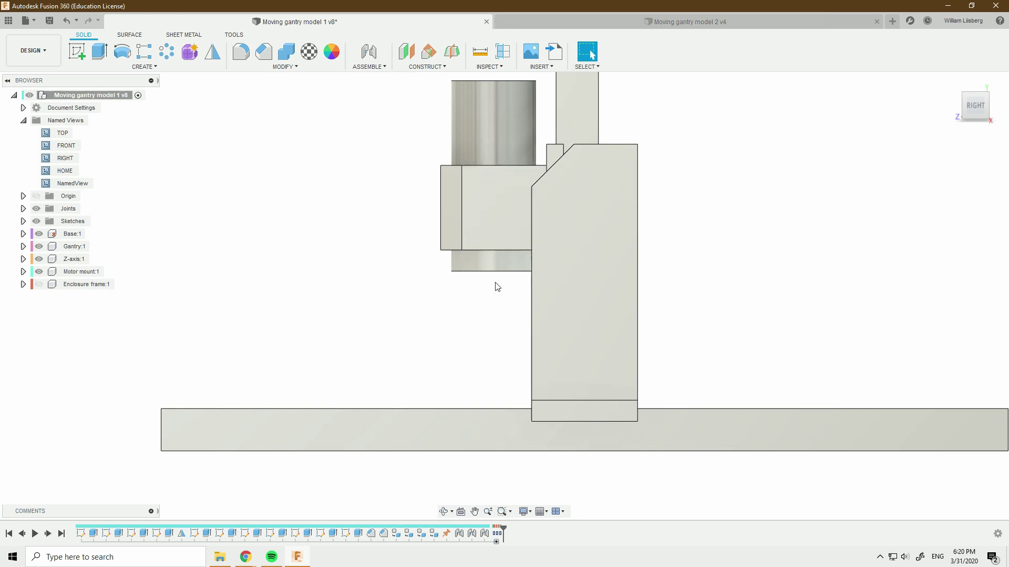
On model 2, snap to the right view and select the gantry block and spindle bottom faces.
{"action": "left_click", "coordinate": [657, 22]}
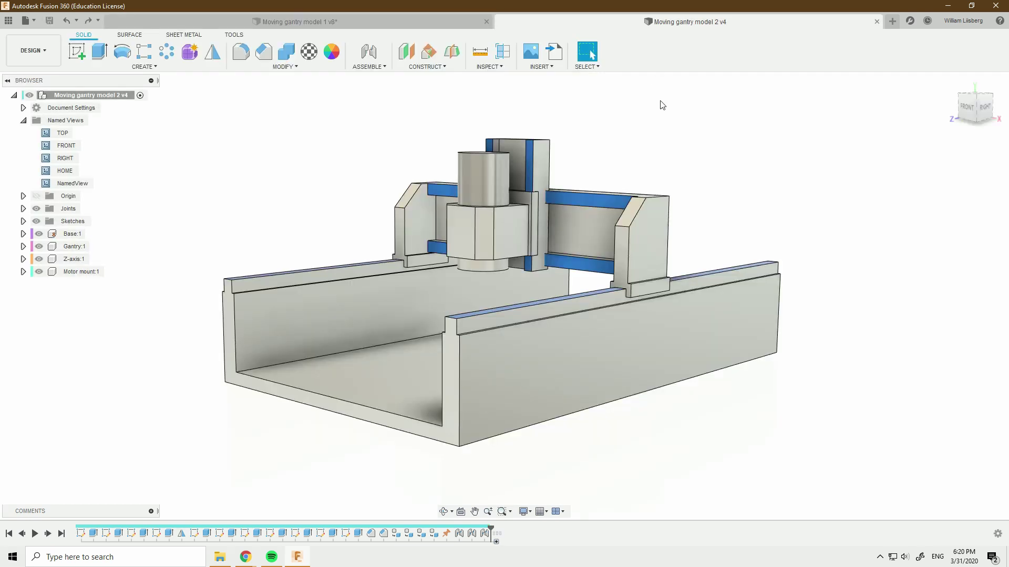
{"action": "left_click", "coordinate": [986, 115]}
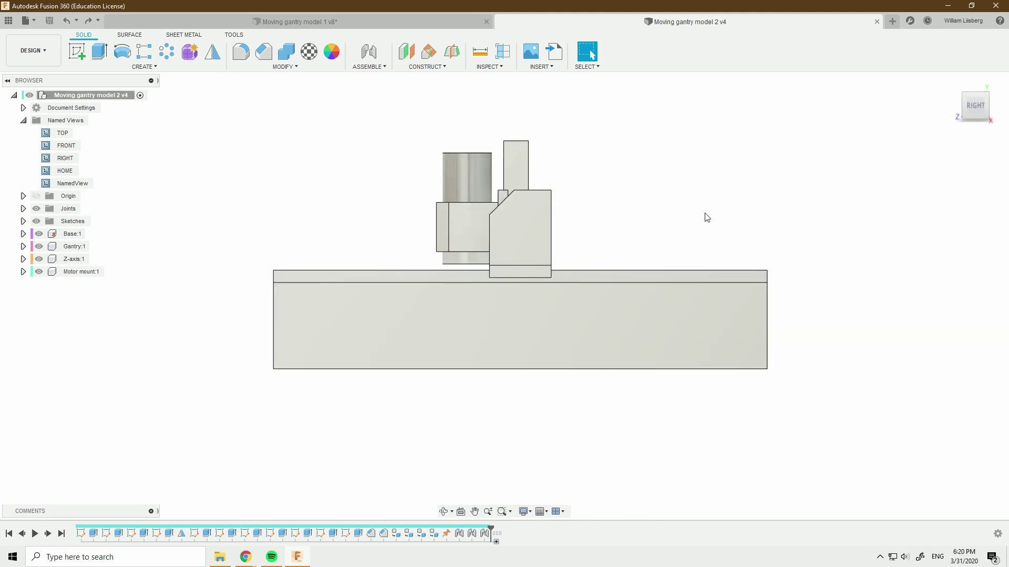
{"action": "scroll", "coordinate": [495, 264], "scroll_direction": "up", "scroll_amount": 1}
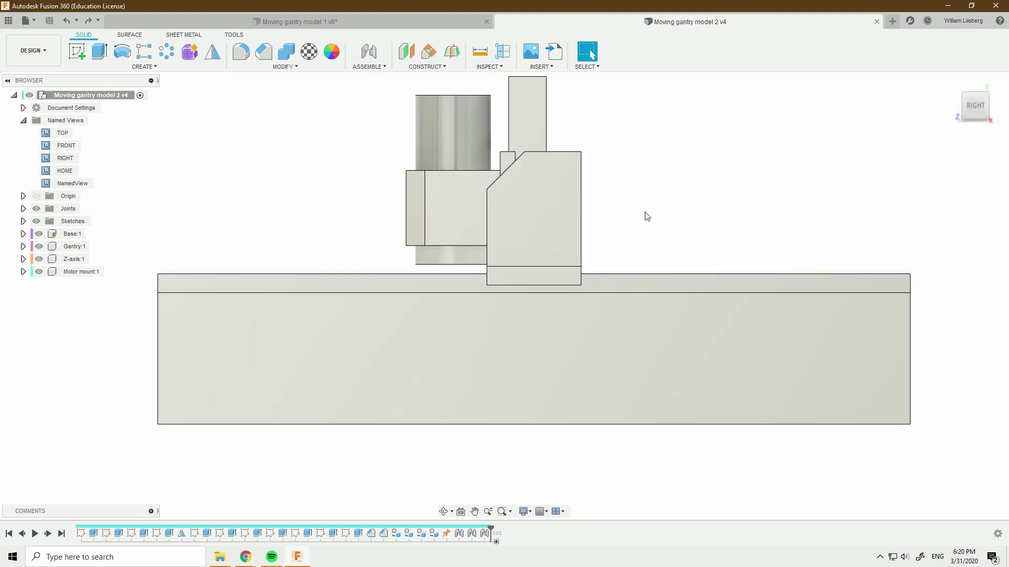
{"action": "left_click", "coordinate": [558, 302]}
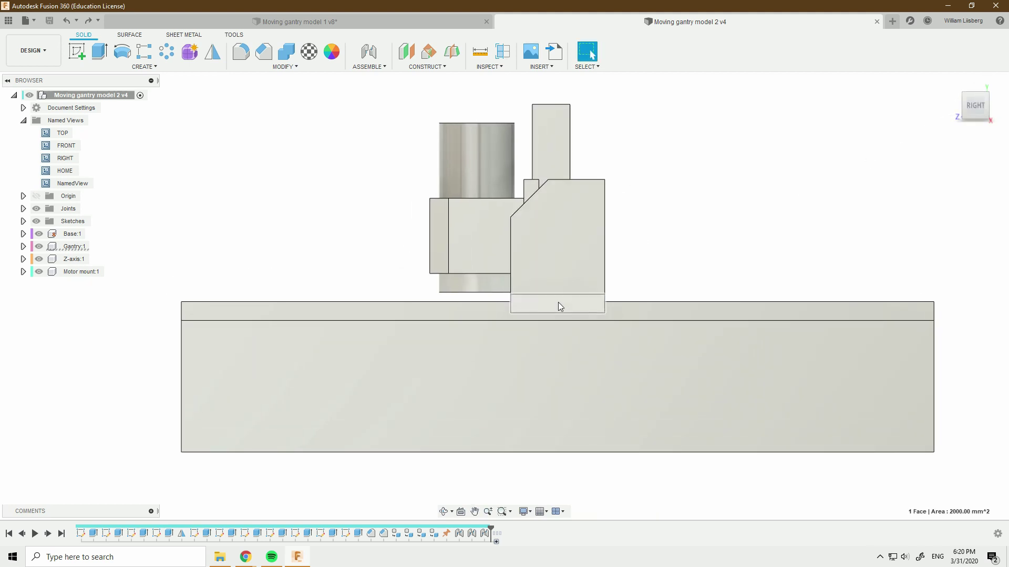
{"action": "scroll", "coordinate": [543, 308], "scroll_direction": "up", "scroll_amount": 1}
{"action": "left_click", "coordinate": [450, 275]}
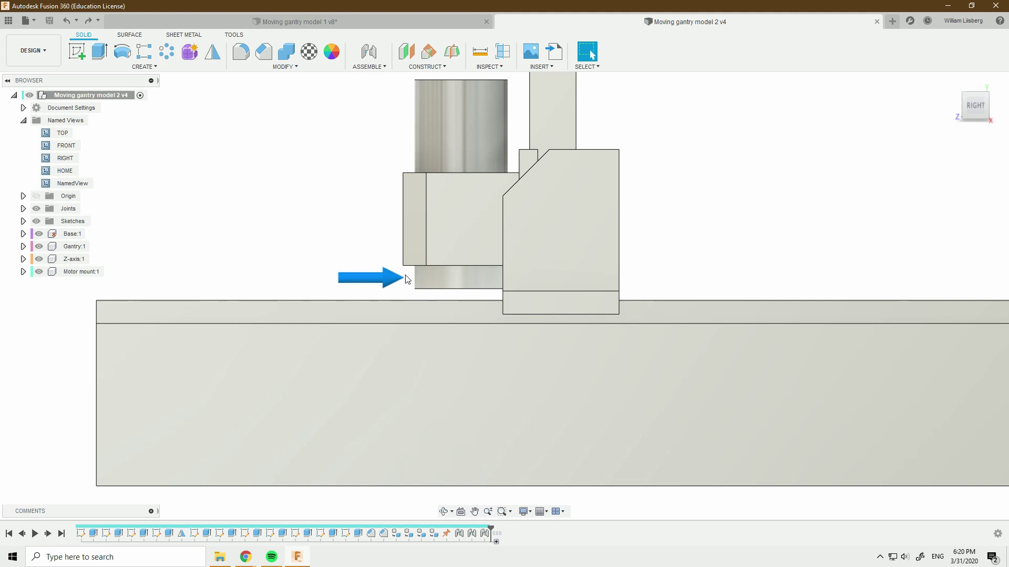
{"action": "left_click", "coordinate": [423, 276]}
{"action": "left_click", "coordinate": [567, 308]}
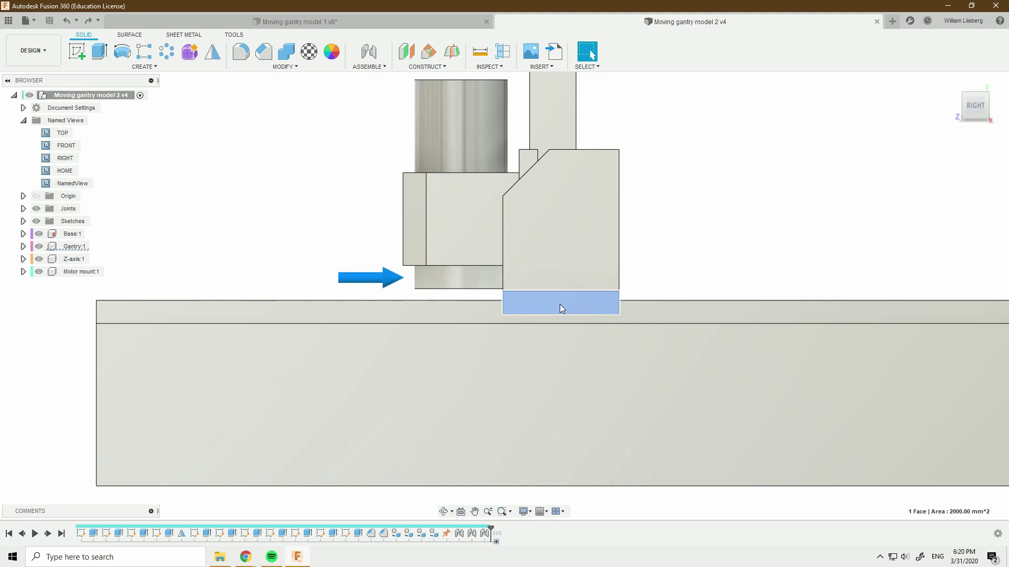
{"action": "left_click", "coordinate": [557, 308]}
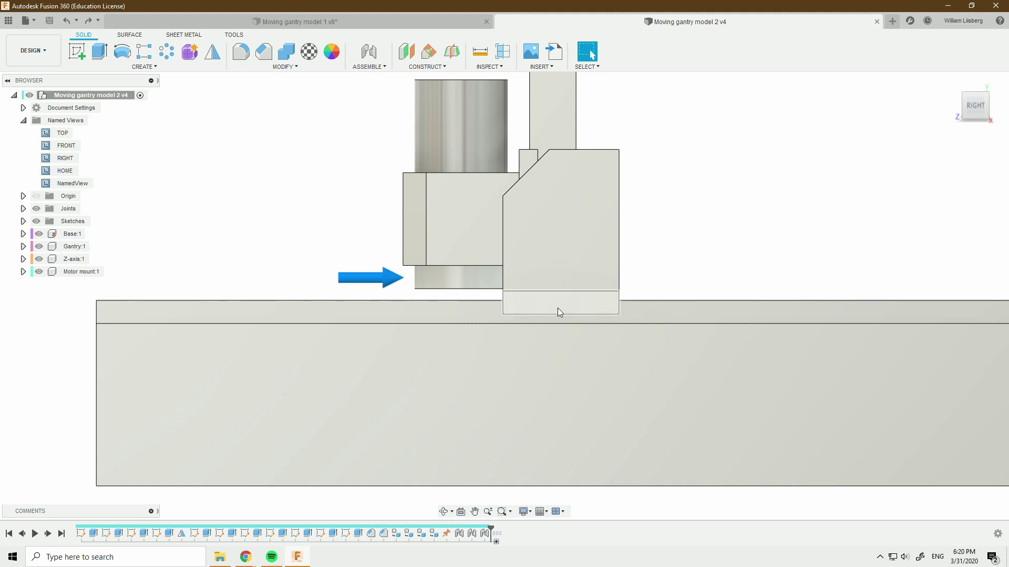
{"action": "left_click", "coordinate": [604, 305]}
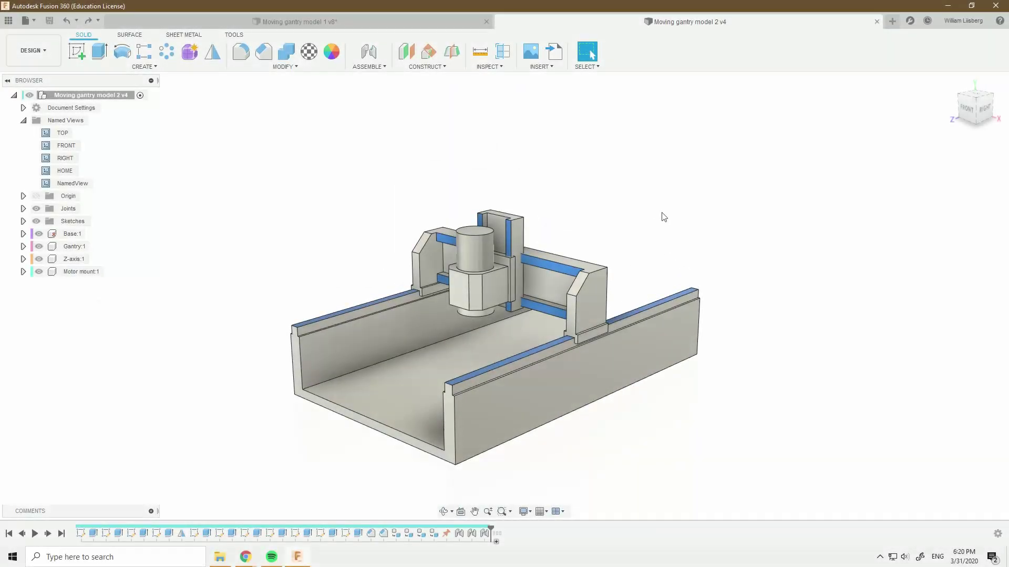
Pan and zoom across model 2's base, then switch to Moving gantry model 1.
{"action": "scroll", "coordinate": [588, 259], "scroll_direction": "up", "scroll_amount": 5}
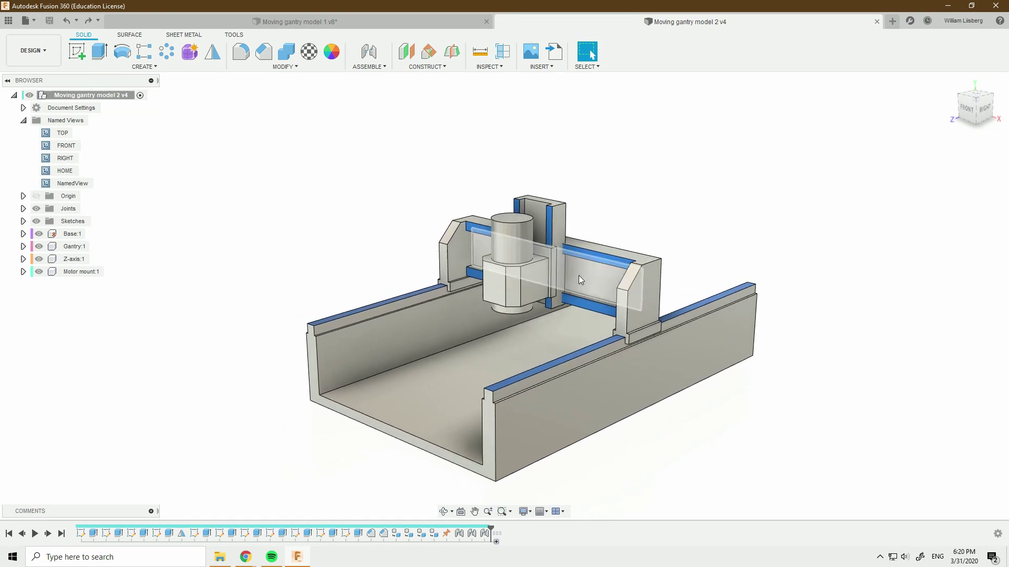
{"action": "middle_click_drag", "start_coordinate": [651, 214], "coordinate": [690, 207]}
{"action": "scroll", "coordinate": [683, 178], "scroll_direction": "down", "scroll_amount": 3}
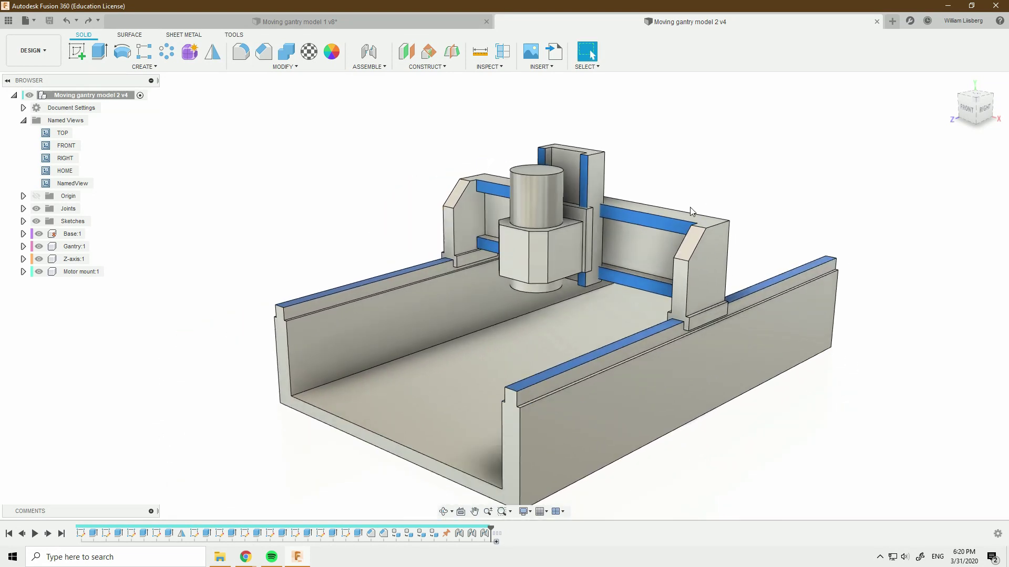
{"action": "scroll", "coordinate": [700, 180], "scroll_direction": "up", "scroll_amount": 2}
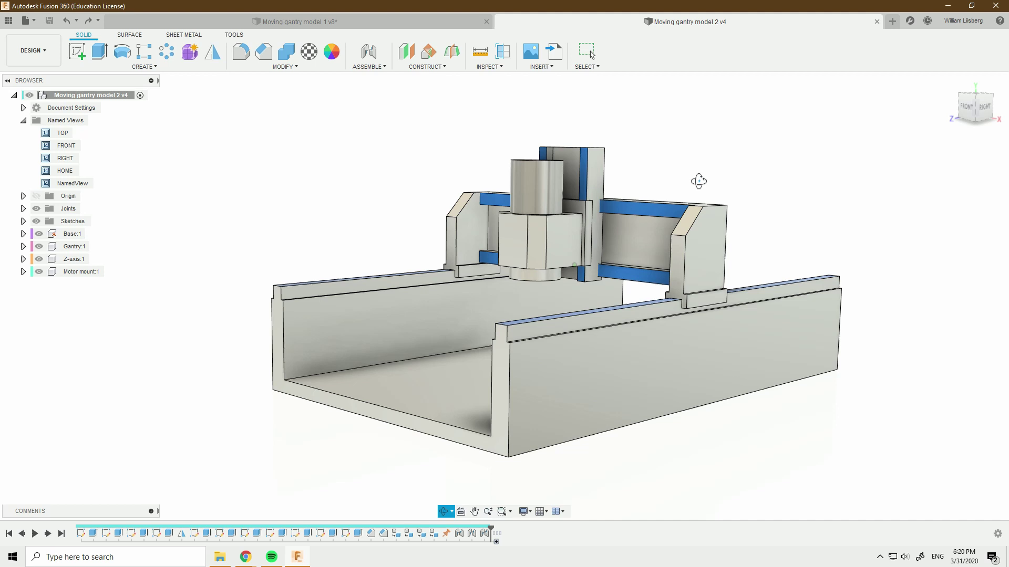
{"action": "left_click", "coordinate": [361, 24]}
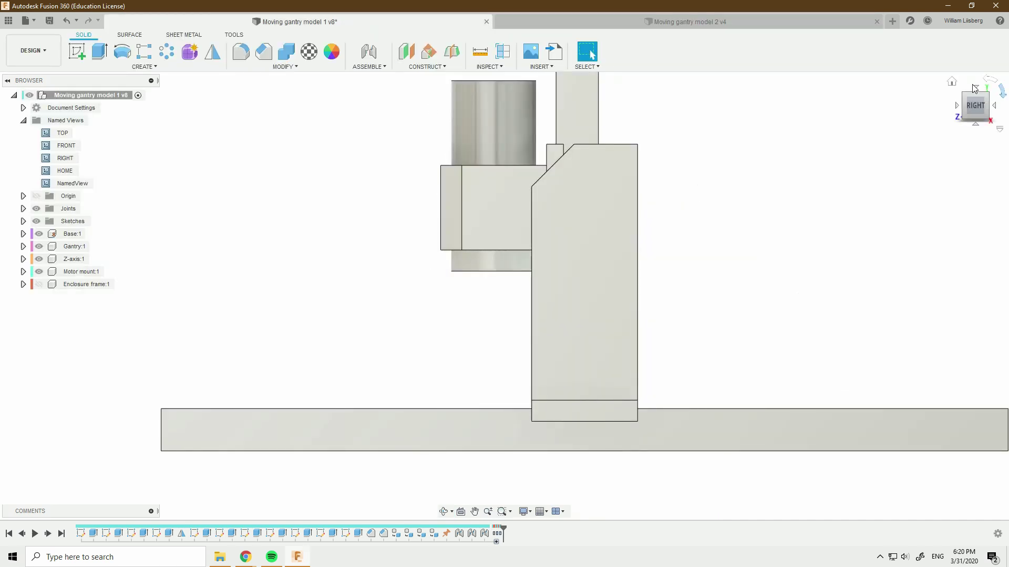
Return model 1 to its home view, then orbit and zoom in on the base rails.
{"action": "left_click", "coordinate": [952, 81]}
{"action": "middle_click_drag", "start_coordinate": [752, 245], "coordinate": [759, 212], "text": "shift"}
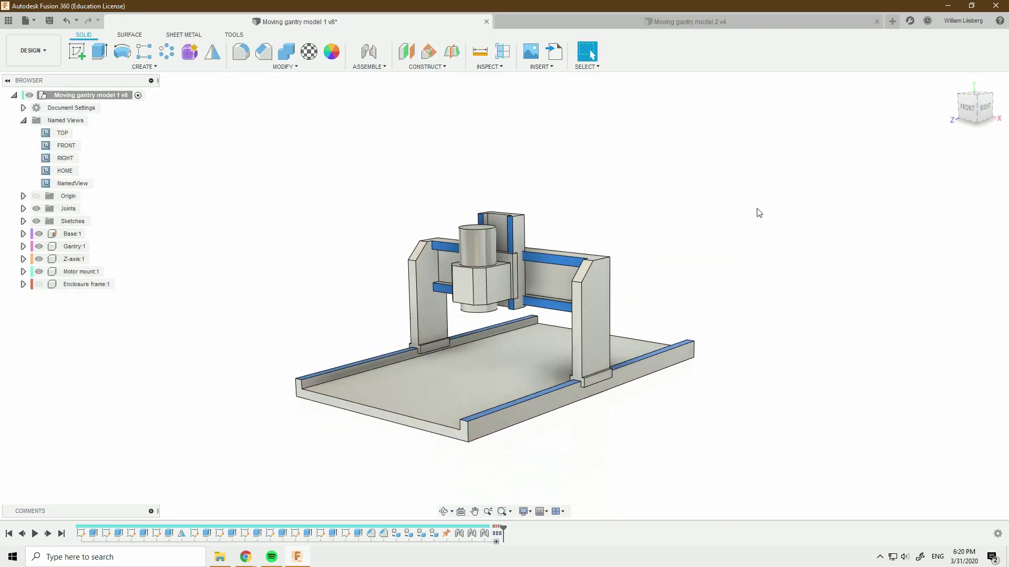
{"action": "scroll", "coordinate": [524, 358], "scroll_direction": "up", "scroll_amount": 3}
{"action": "middle_click_drag", "start_coordinate": [556, 322], "coordinate": [572, 297]}
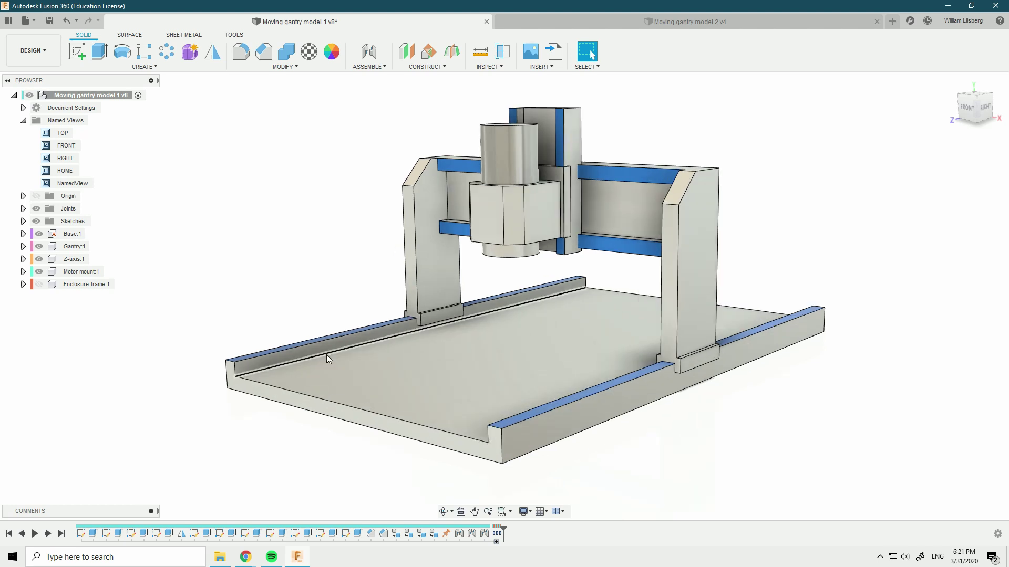
{"action": "scroll", "coordinate": [326, 354], "scroll_direction": "up", "scroll_amount": 3}
Select the right rail's outer face and left rail's inner face, clear them, then open model 2.
{"action": "left_click", "coordinate": [569, 437]}
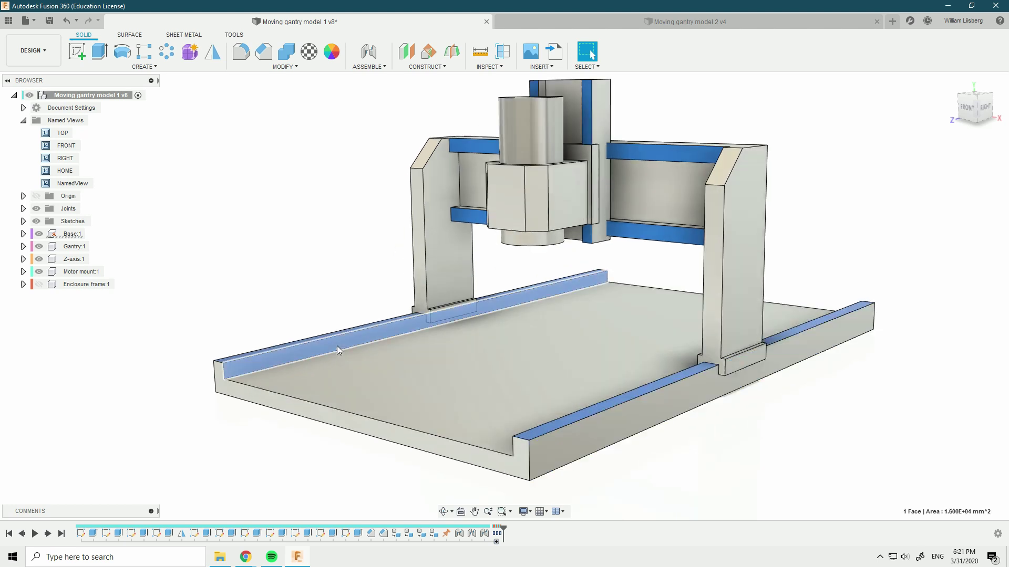
{"action": "left_click", "coordinate": [301, 353]}
{"action": "scroll", "coordinate": [298, 352], "scroll_direction": "up", "scroll_amount": 2}
{"action": "key", "text": "Escape"}
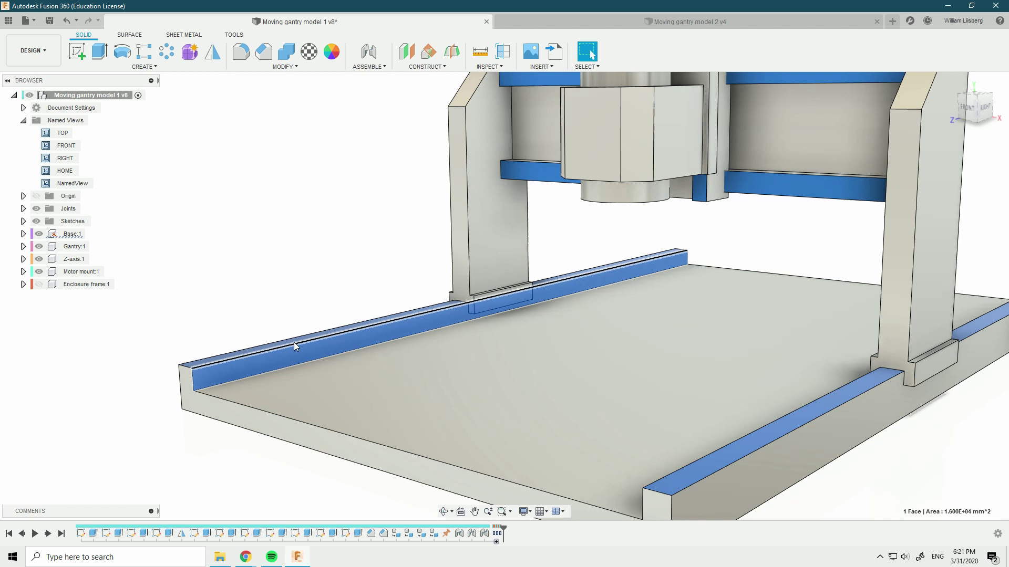
{"action": "scroll", "coordinate": [293, 341], "scroll_direction": "down", "scroll_amount": 3}
{"action": "left_click", "coordinate": [584, 20]}
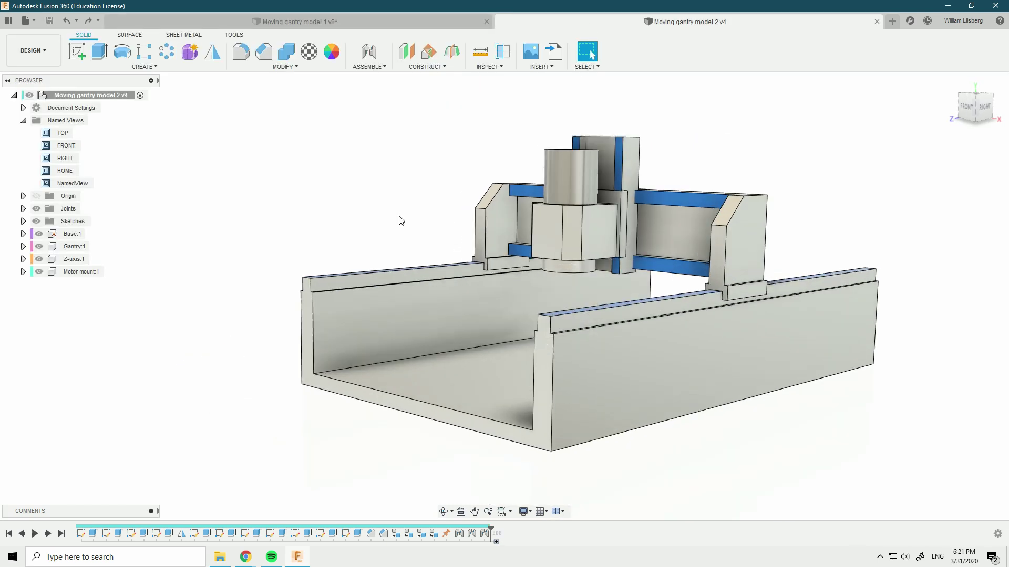
Select both inner side wall faces of model 2 to measure their 440.00 mm spacing.
{"action": "middle_click_drag", "start_coordinate": [392, 231], "coordinate": [412, 257], "text": "shift"}
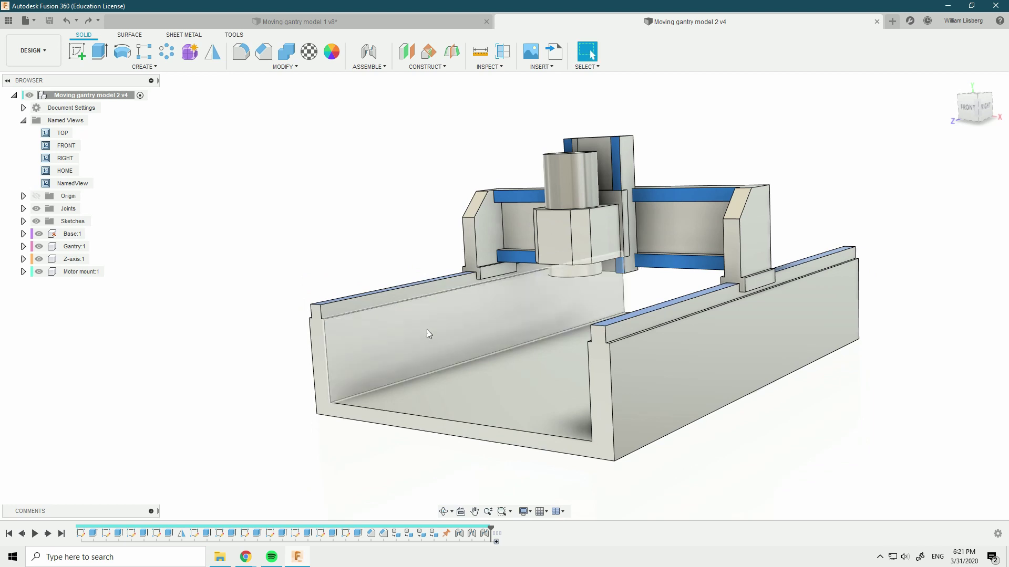
{"action": "left_click", "coordinate": [400, 321]}
{"action": "middle_click_drag", "start_coordinate": [329, 263], "coordinate": [528, 278], "text": "shift"}
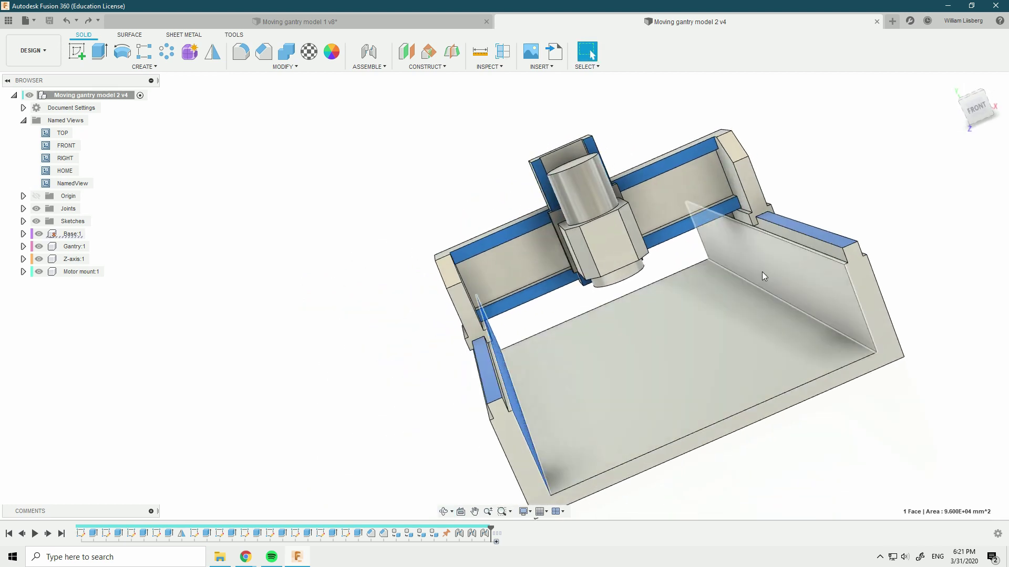
{"action": "left_click", "coordinate": [762, 272], "text": "shift"}
{"action": "middle_click_drag", "start_coordinate": [587, 361], "coordinate": [518, 349], "text": "shift"}
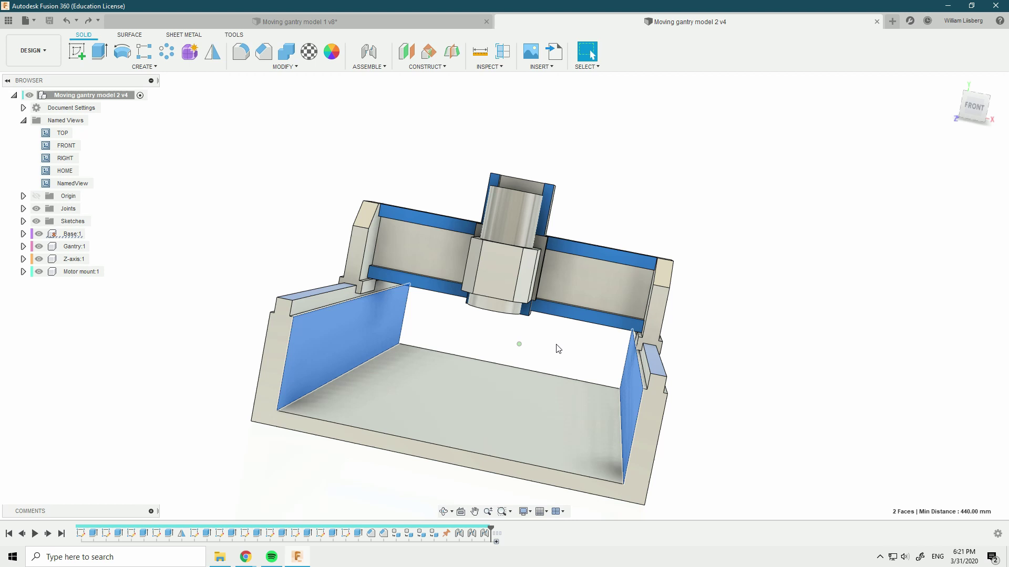
Select the Base, view model 2 from the BOTTOM, then return to the Home view.
{"action": "scroll", "coordinate": [549, 351], "scroll_direction": "down", "scroll_amount": 4}
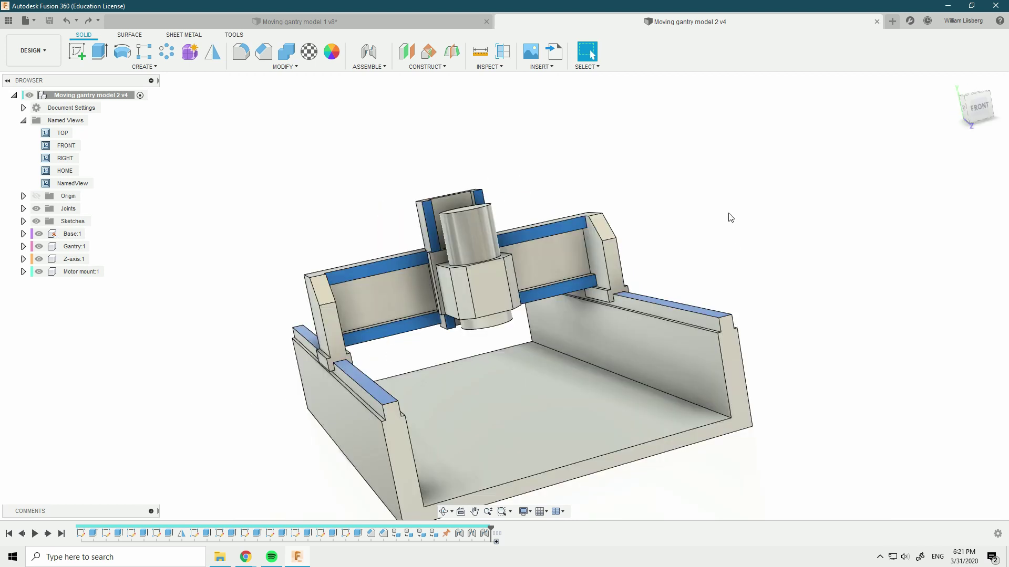
{"action": "scroll", "coordinate": [727, 247], "scroll_direction": "down", "scroll_amount": 3}
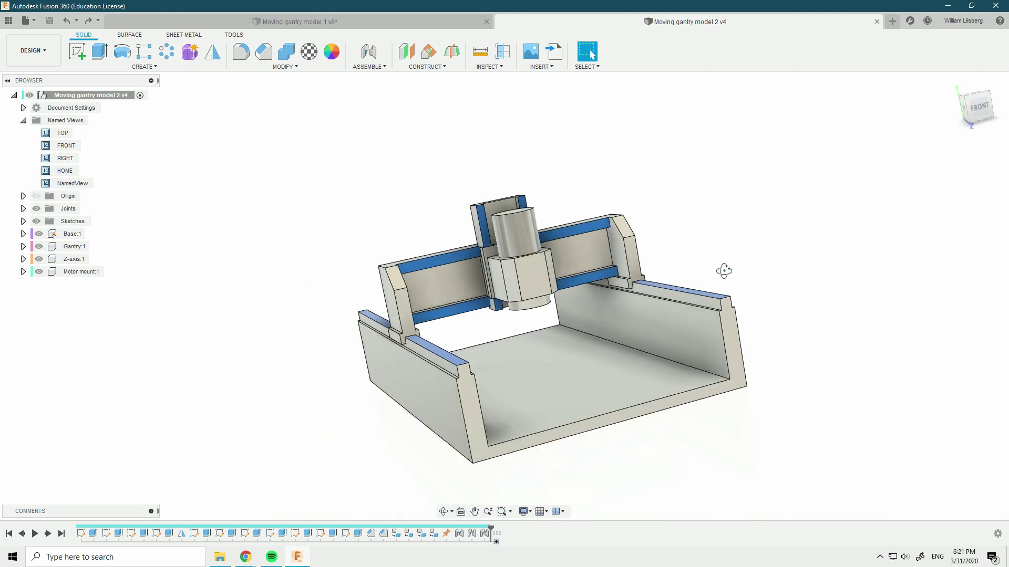
{"action": "left_click", "coordinate": [623, 381]}
{"action": "left_click", "coordinate": [795, 277]}
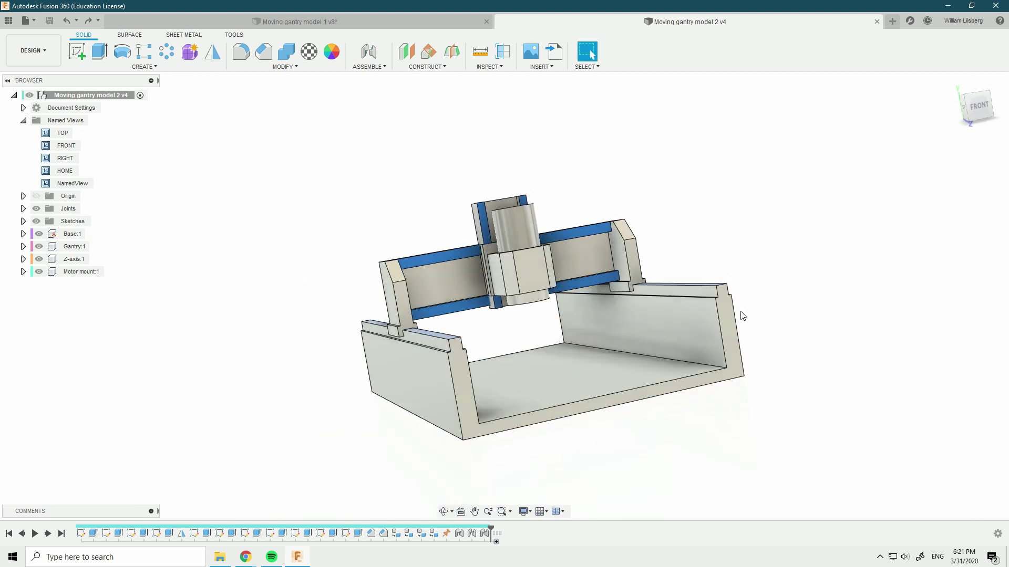
{"action": "left_click", "coordinate": [965, 98]}
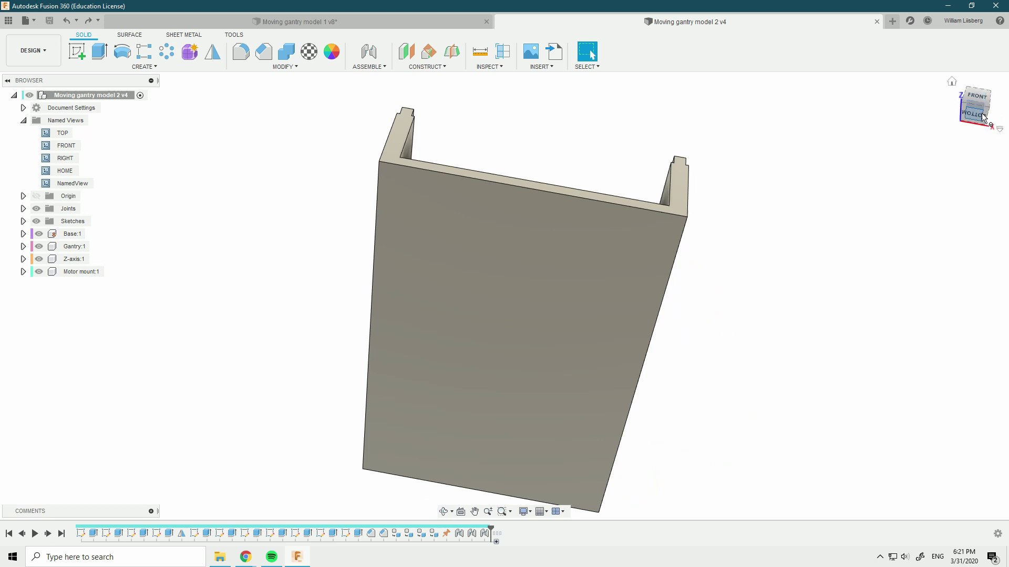
{"action": "left_click", "coordinate": [972, 112]}
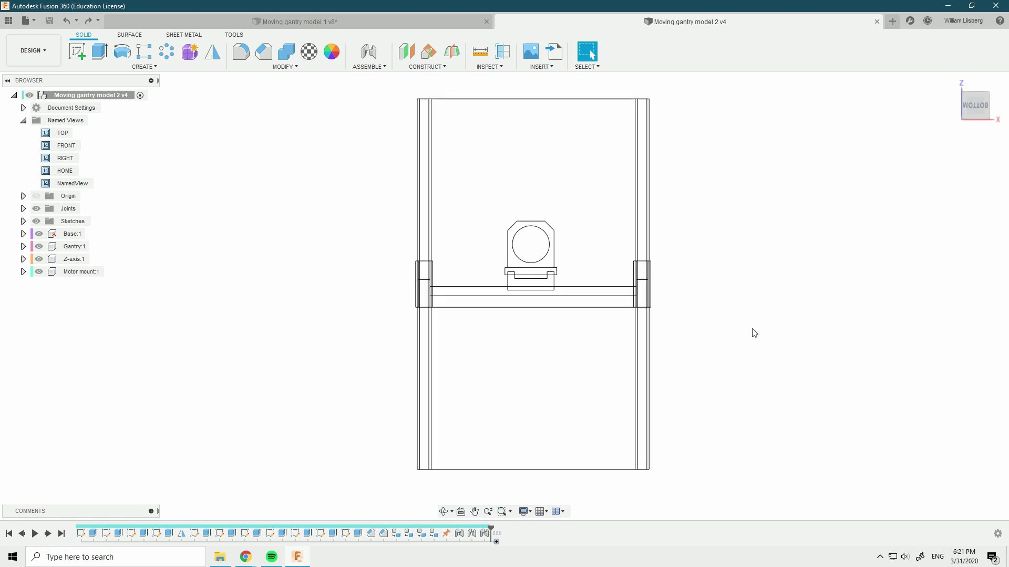
{"action": "left_click", "coordinate": [951, 81]}
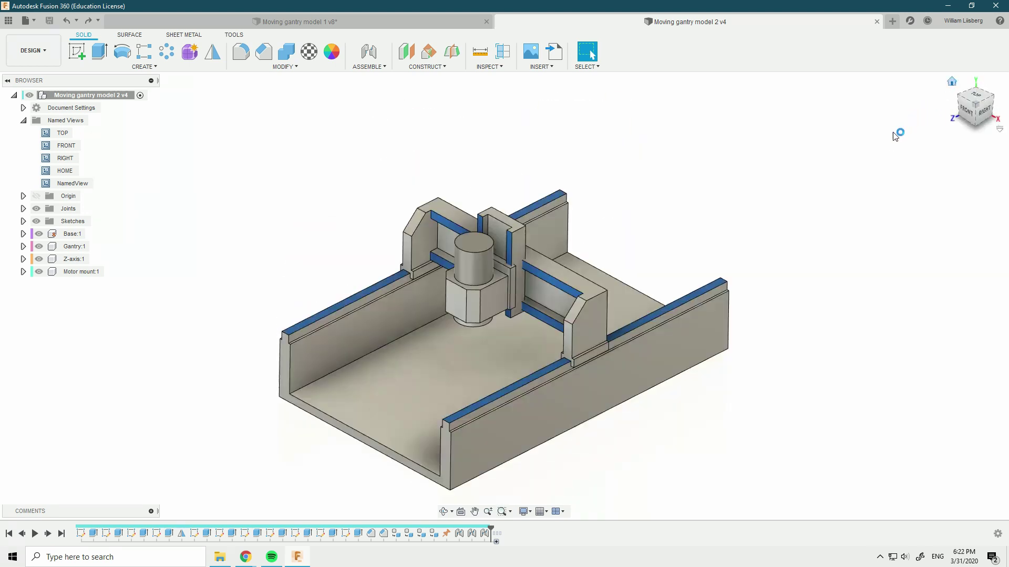
{"action": "left_click", "coordinate": [288, 21]}
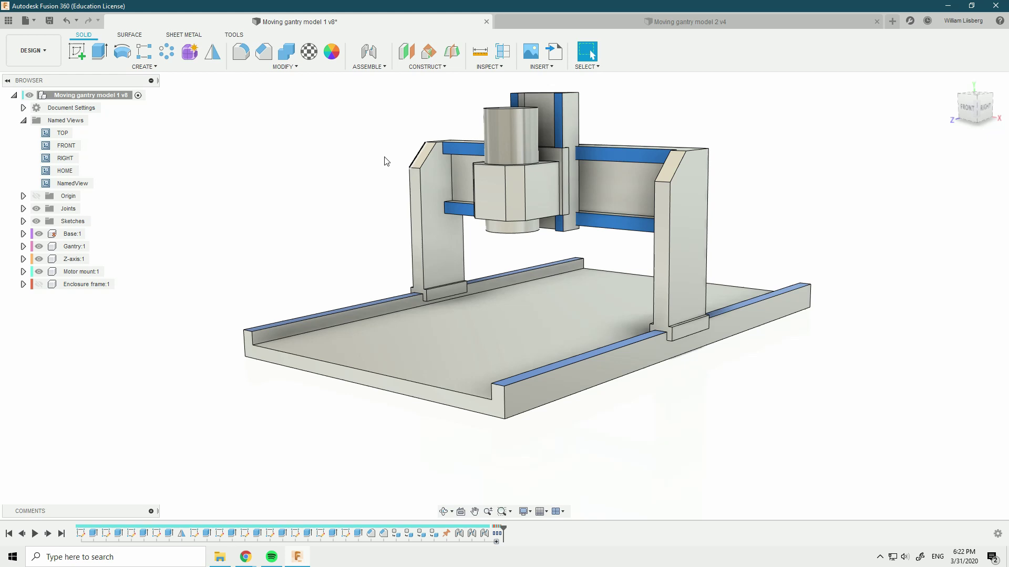
{"action": "middle_click_drag", "start_coordinate": [367, 181], "coordinate": [389, 219]}
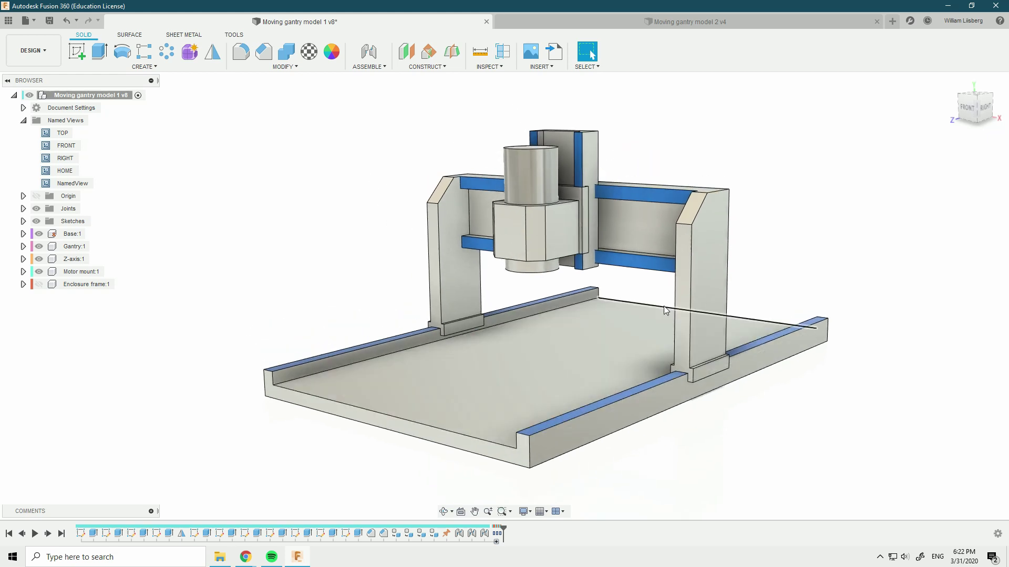
{"action": "left_click", "coordinate": [698, 307]}
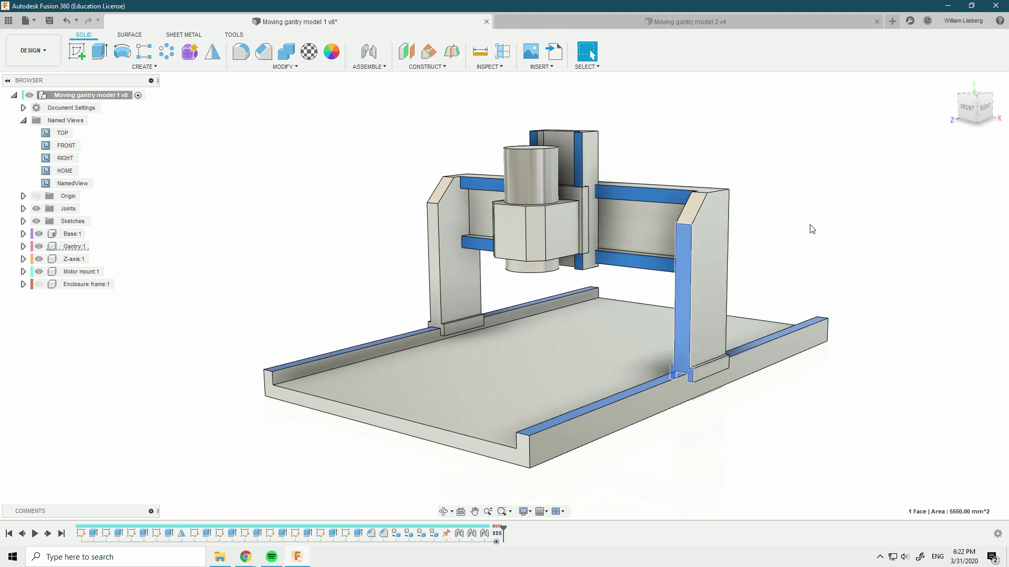
{"action": "left_click", "coordinate": [683, 283], "text": "ctrl"}
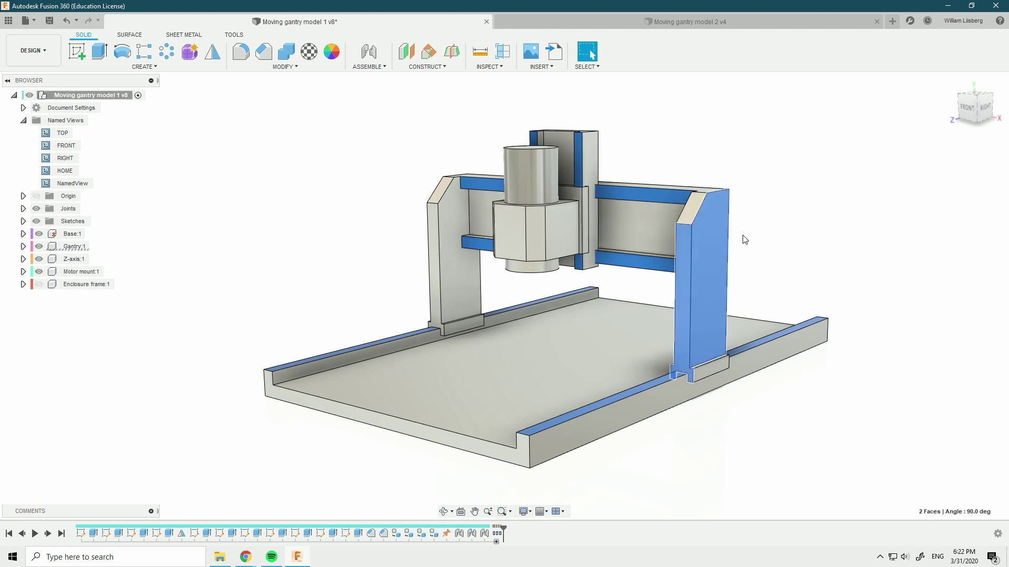
{"action": "left_click", "coordinate": [764, 230]}
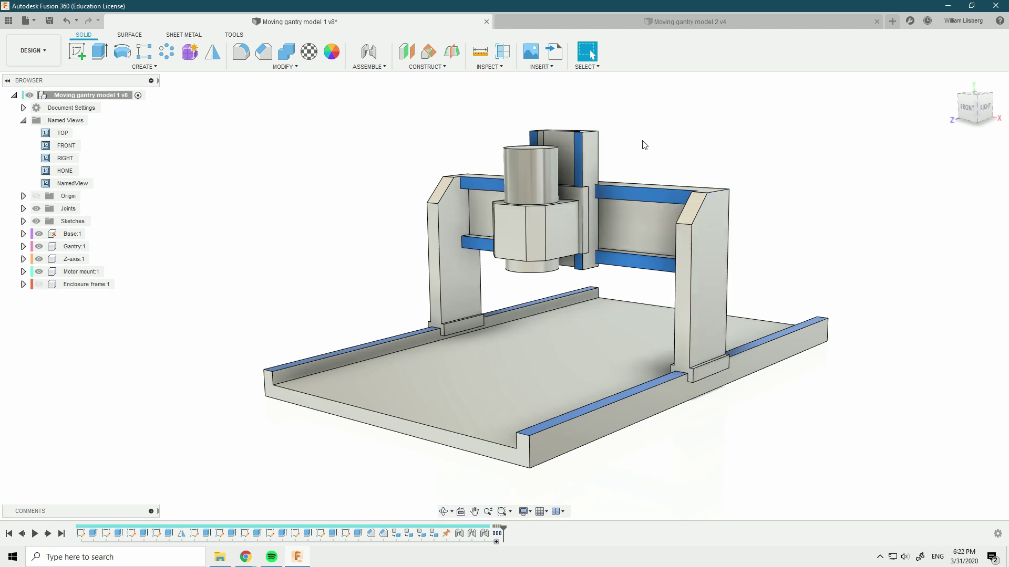
{"action": "scroll", "coordinate": [473, 221], "scroll_direction": "up", "scroll_amount": 1}
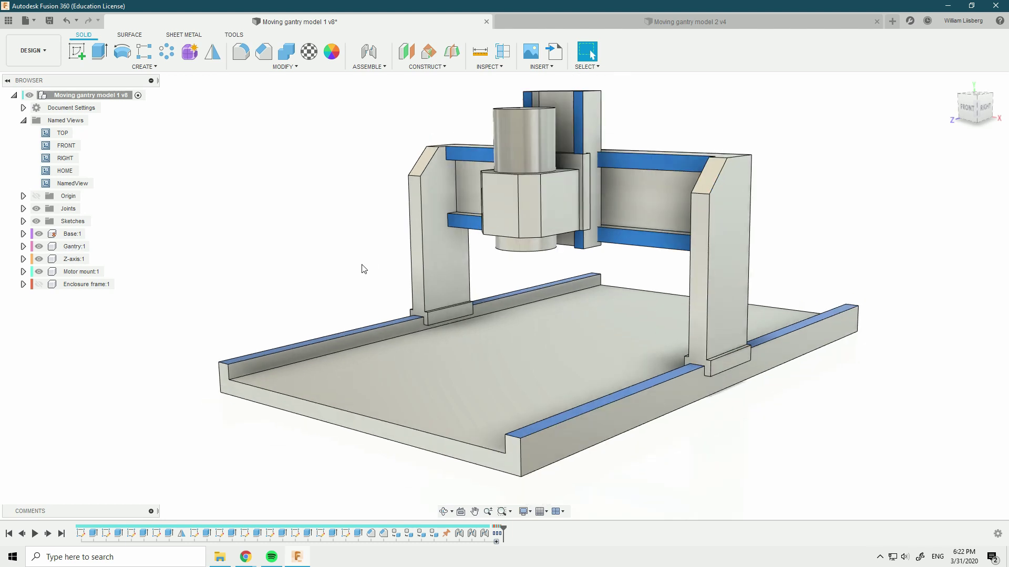
{"action": "left_click", "coordinate": [702, 285]}
{"action": "middle_click_drag", "start_coordinate": [797, 254], "coordinate": [770, 255], "text": "shift"}
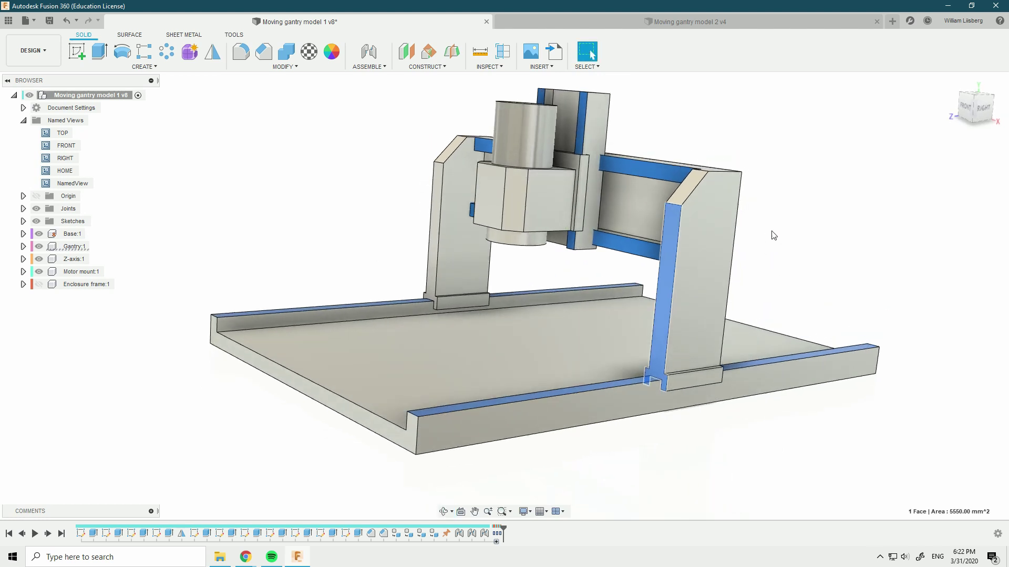
{"action": "left_click", "coordinate": [778, 248]}
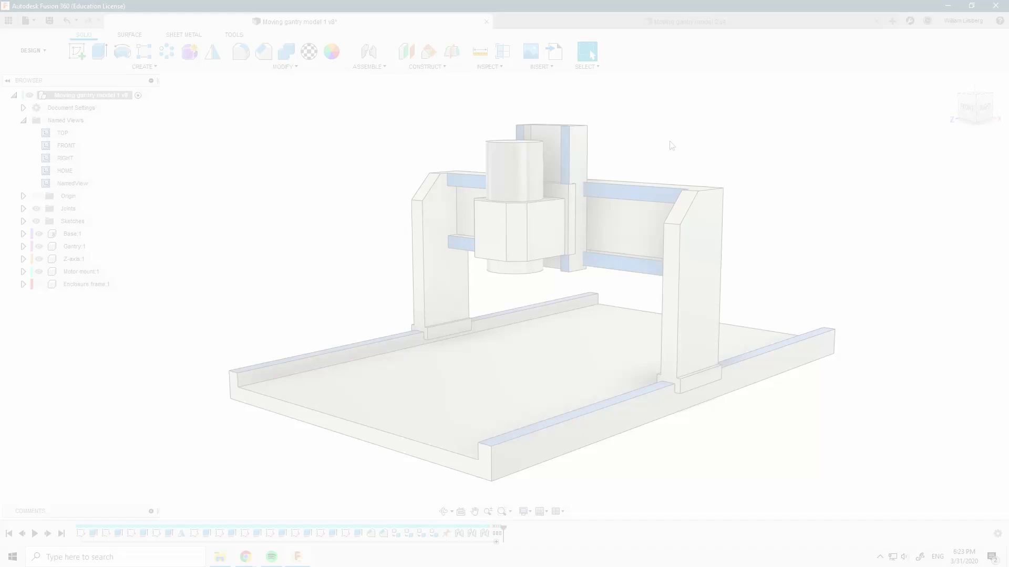